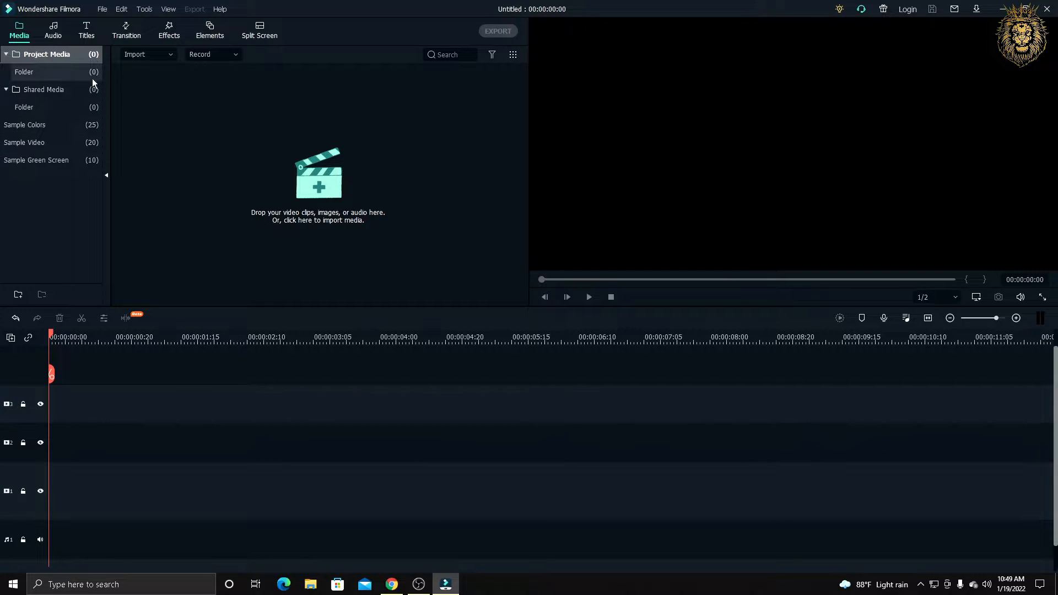
Place Title 41 at the start of the first video track and play the preview.
left_click(86, 30)
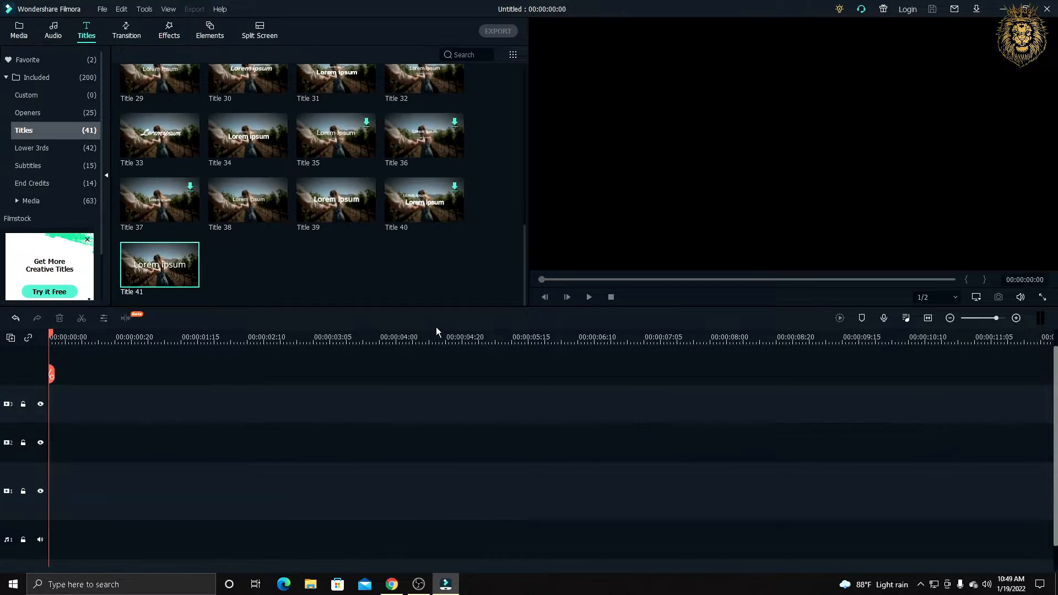
left_click_drag(187, 279, 3, 487)
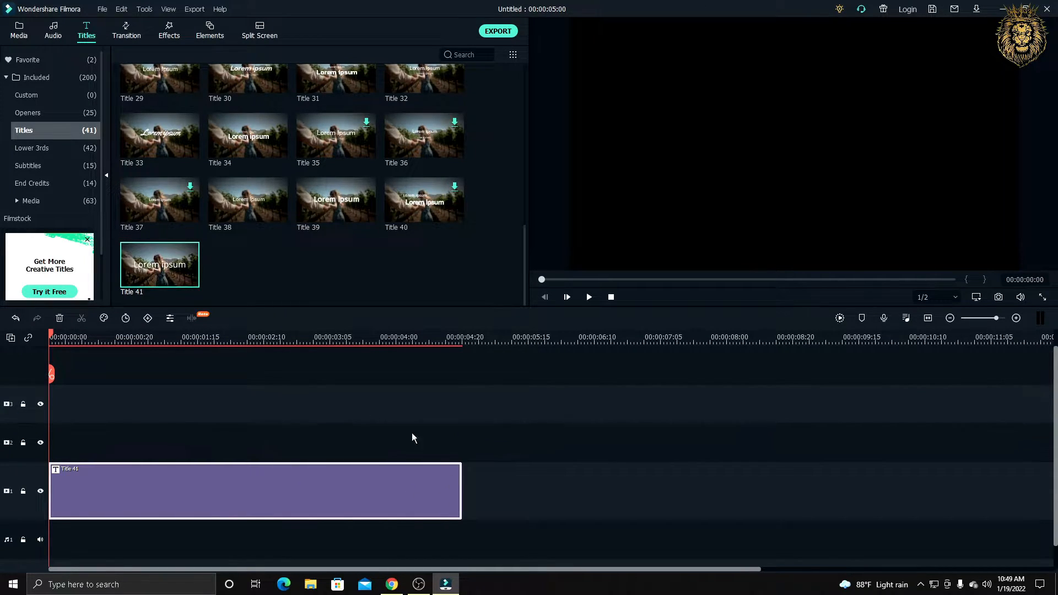
left_click(20, 29)
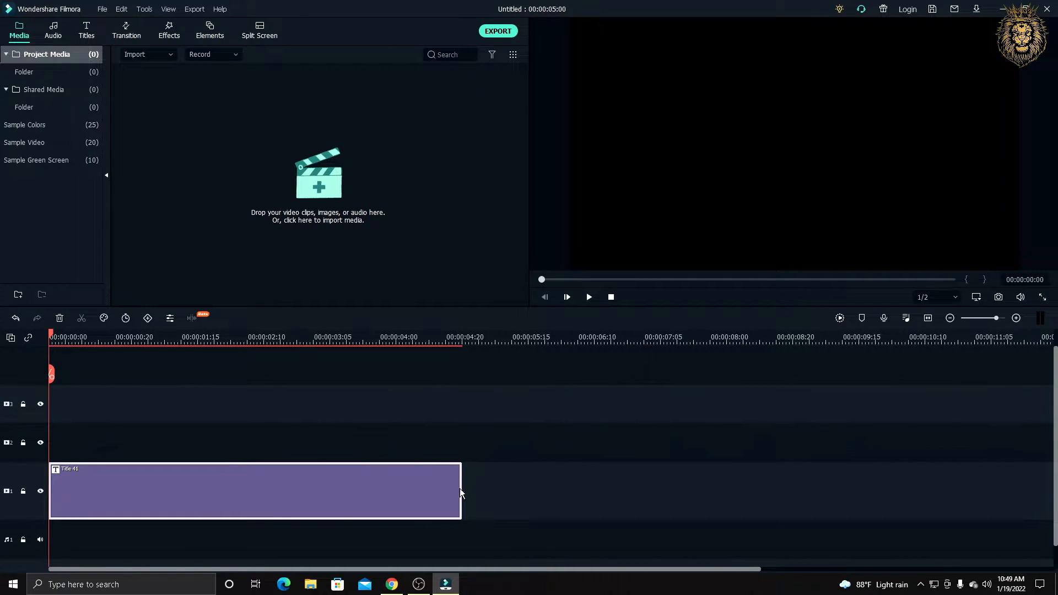
left_click(589, 297)
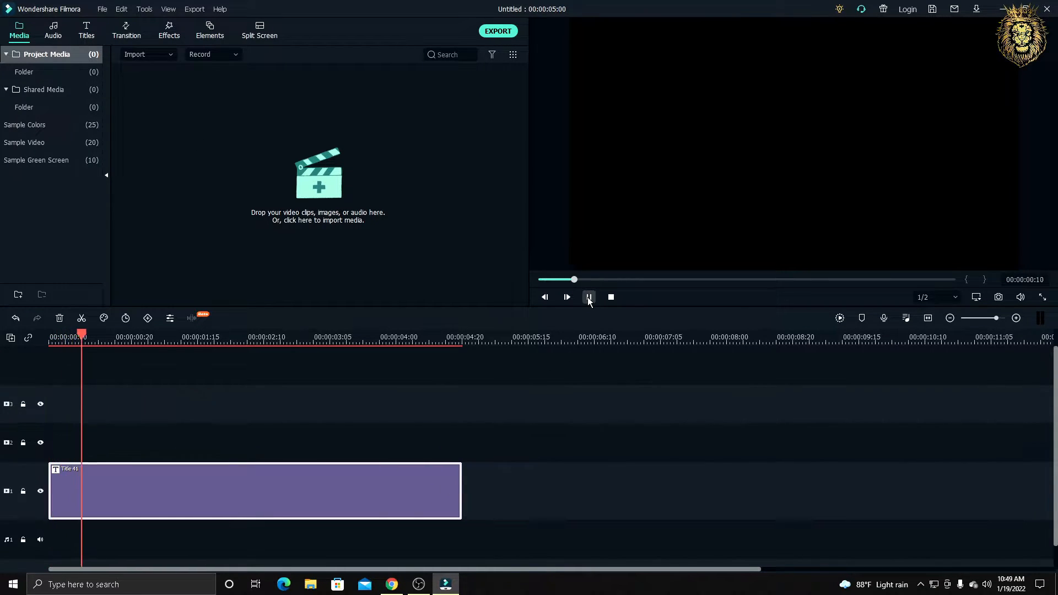
Open the title in the advanced text editor and set its animation to No Animation.
double_click(432, 487)
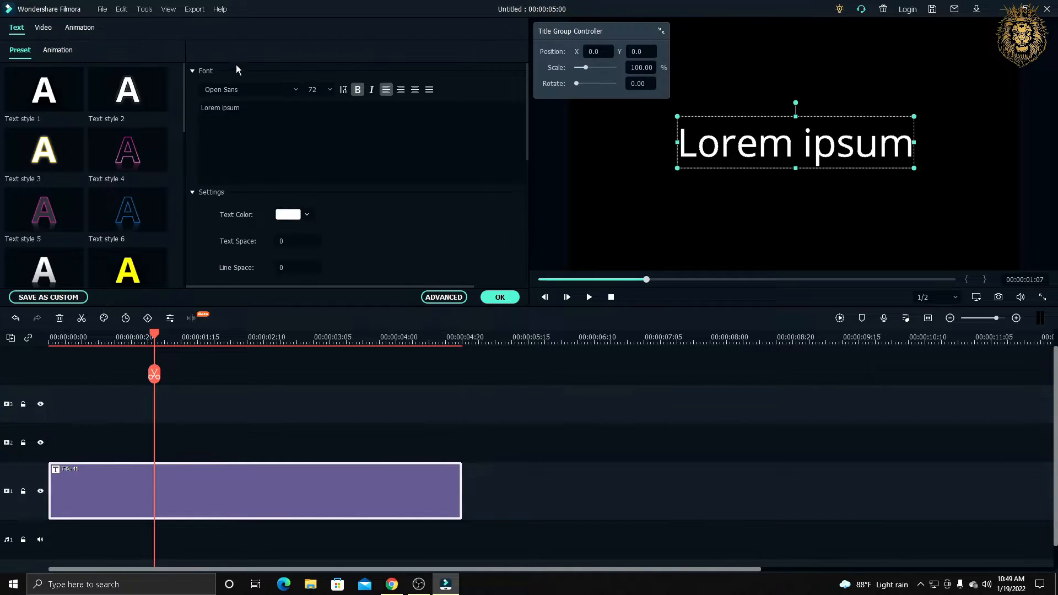
left_click(437, 297)
left_click(301, 136)
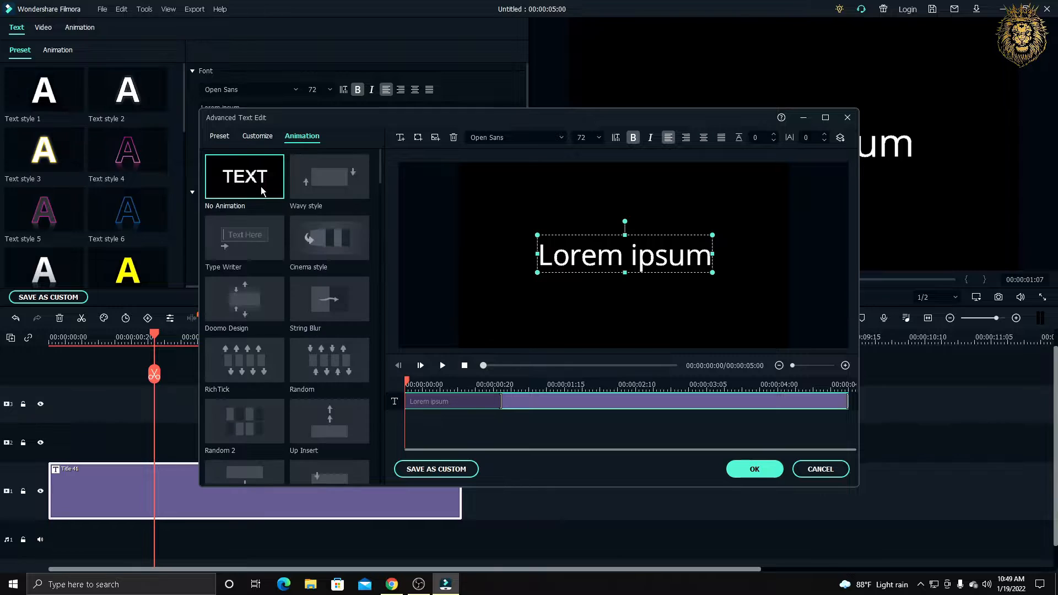
left_click(261, 191)
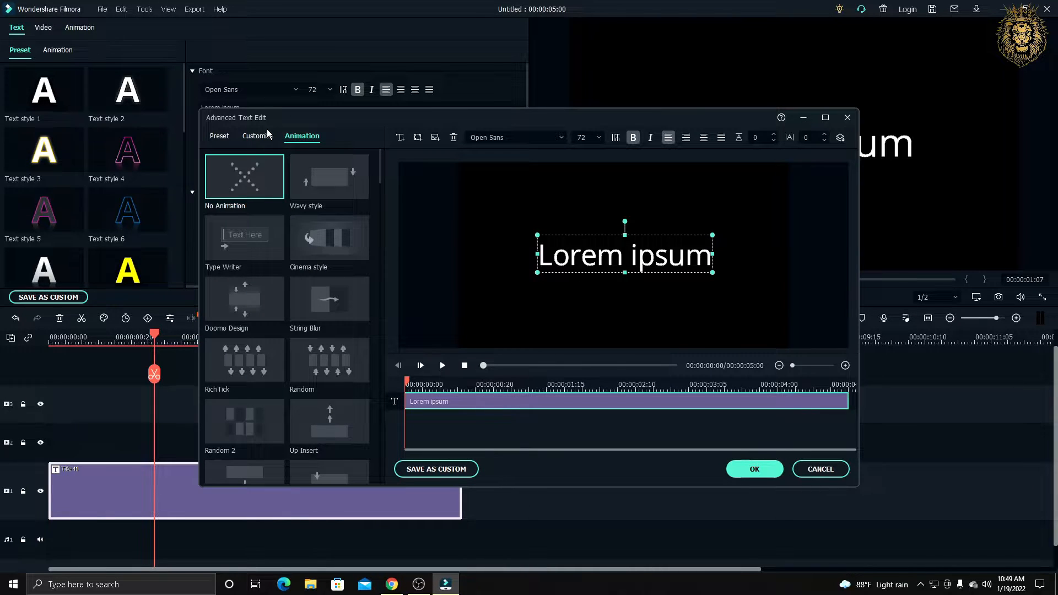
Change the title's font to Impact.
left_click(559, 138)
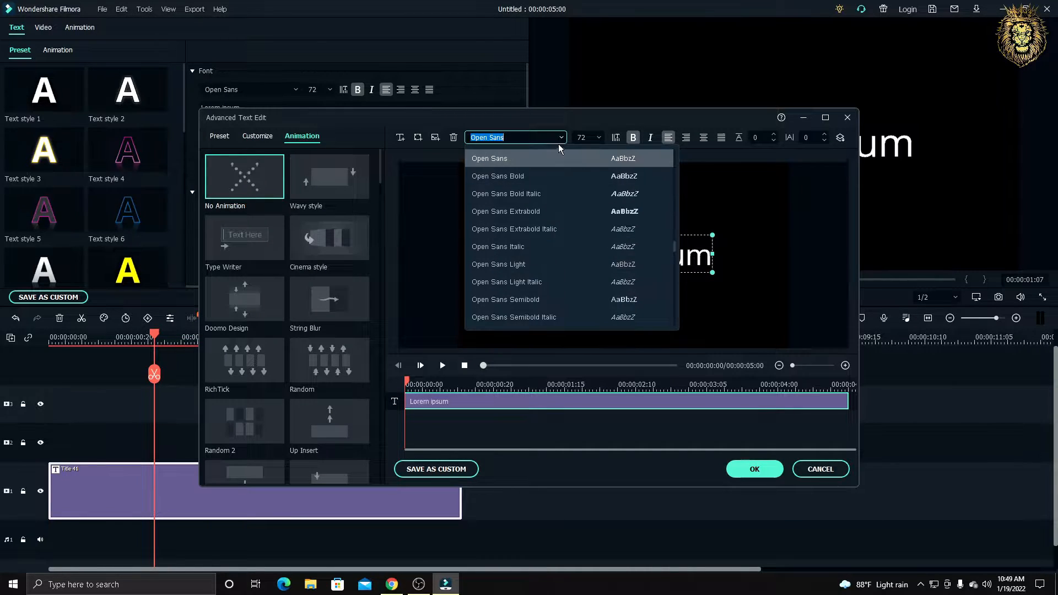
left_click(530, 137)
key("ctrl+a")
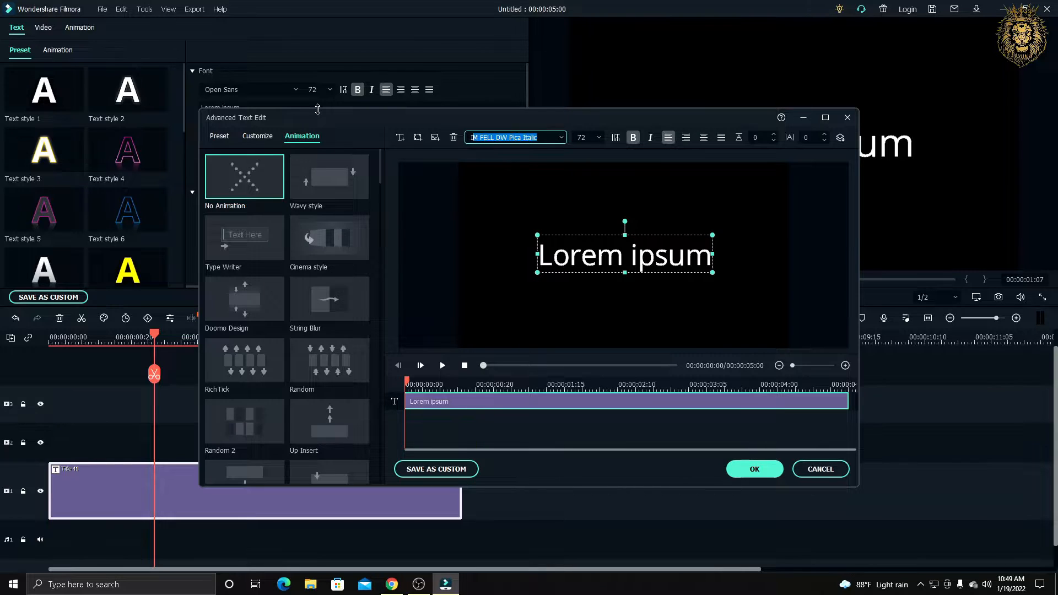
type("IMP")
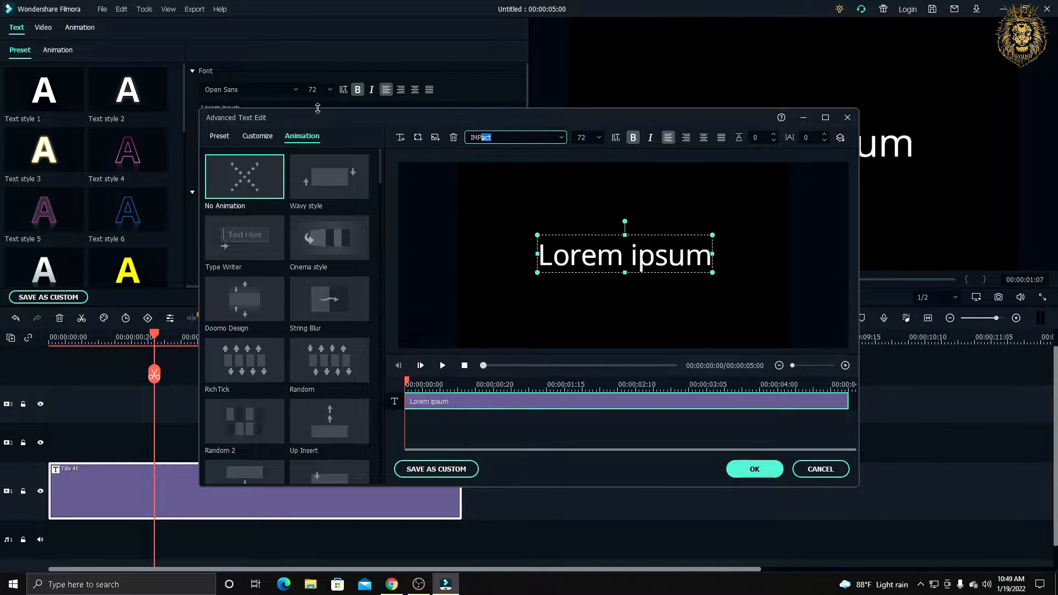
type("act")
key("Return")
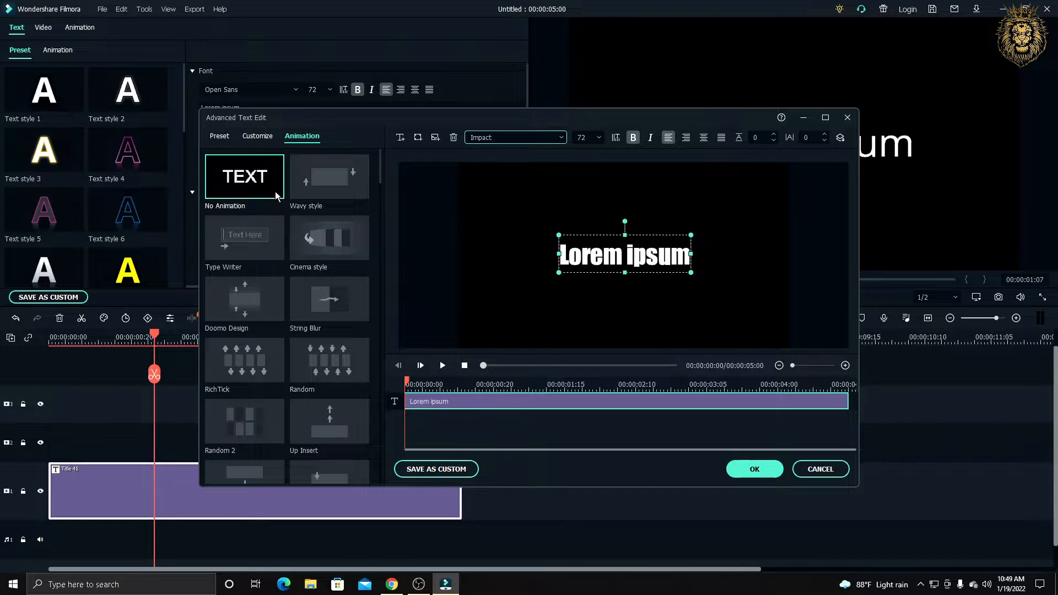
Replace the placeholder title text with LION.
left_click(221, 137)
left_click(271, 138)
left_click(272, 190)
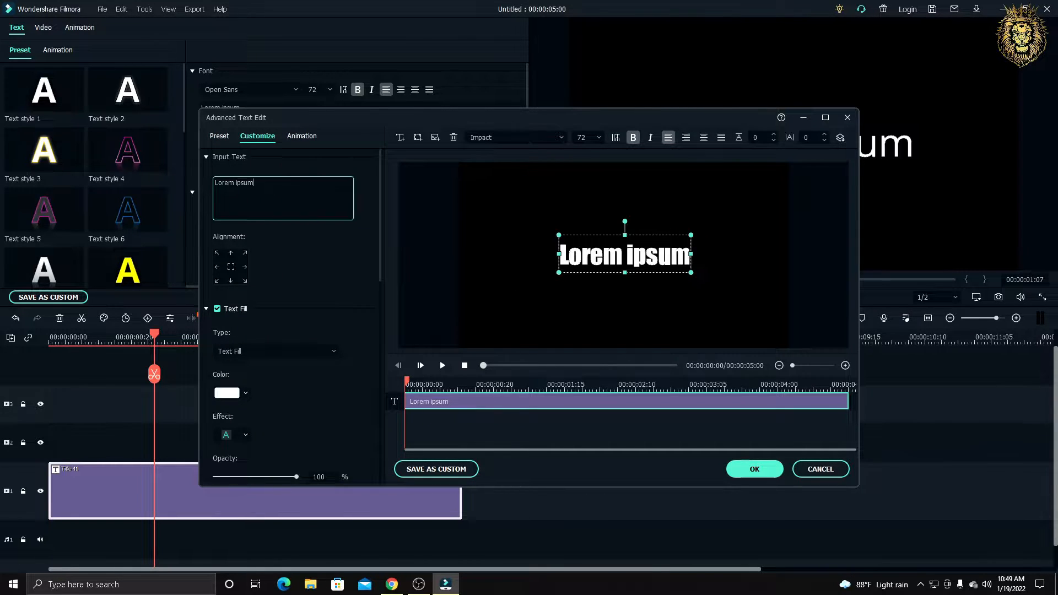
key("ctrl+a")
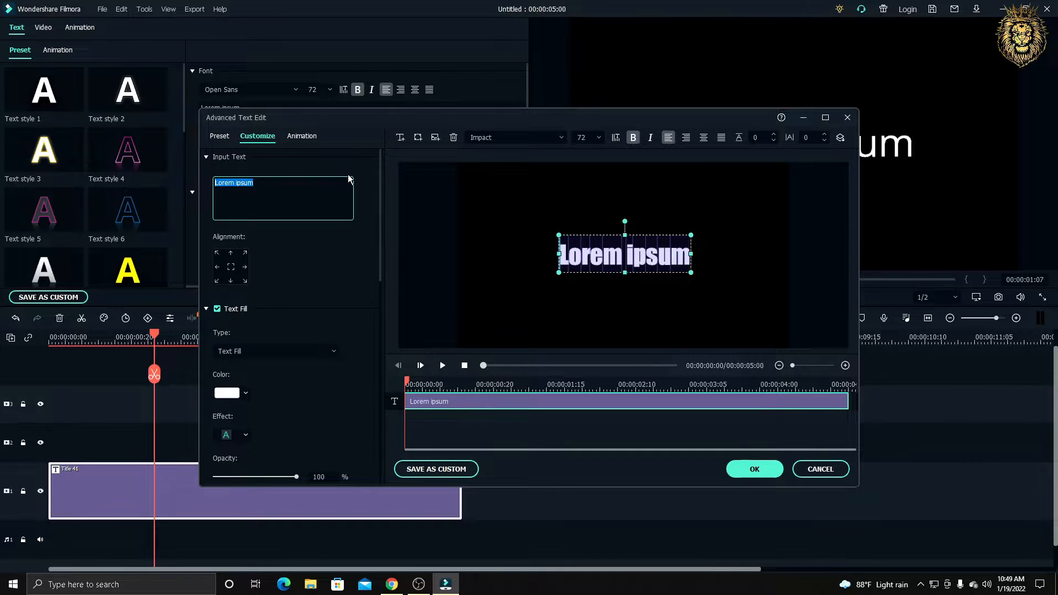
type("LION")
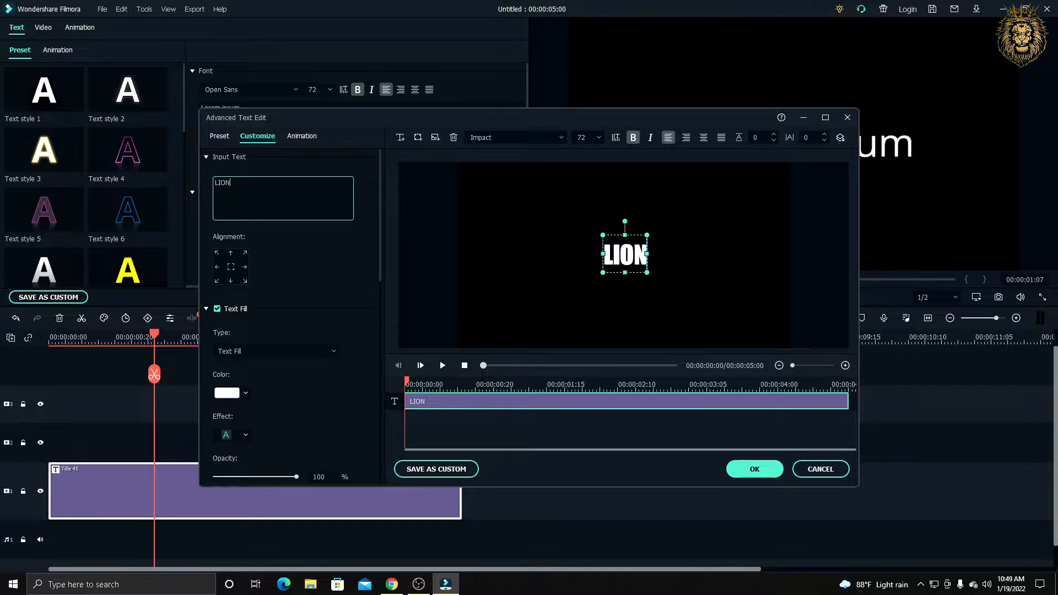
Set the LION text size to 150, position it around the centre of the frame, and apply the title edits.
left_click(598, 138)
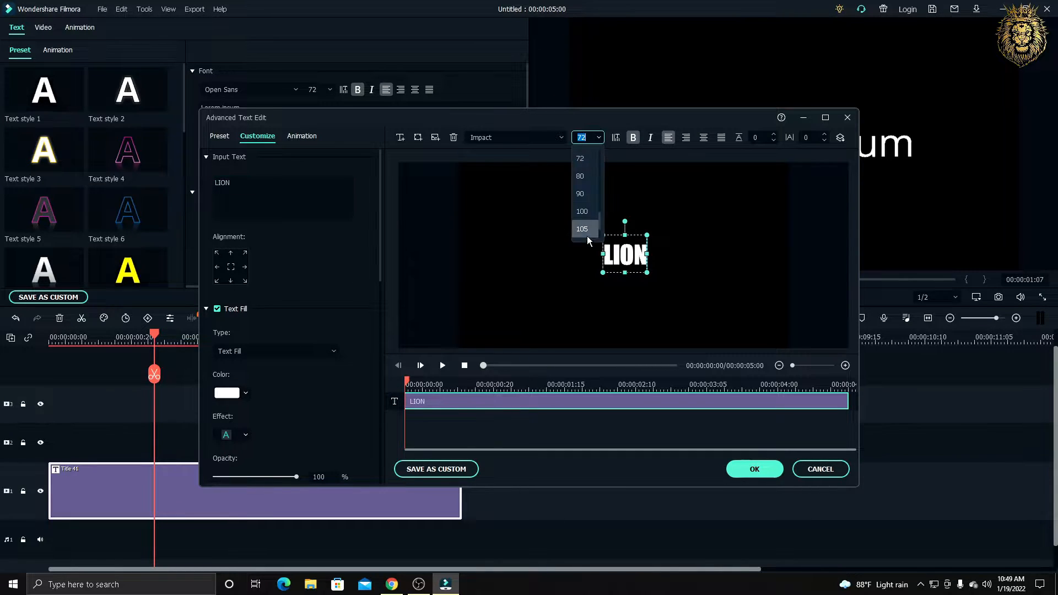
left_click(585, 229)
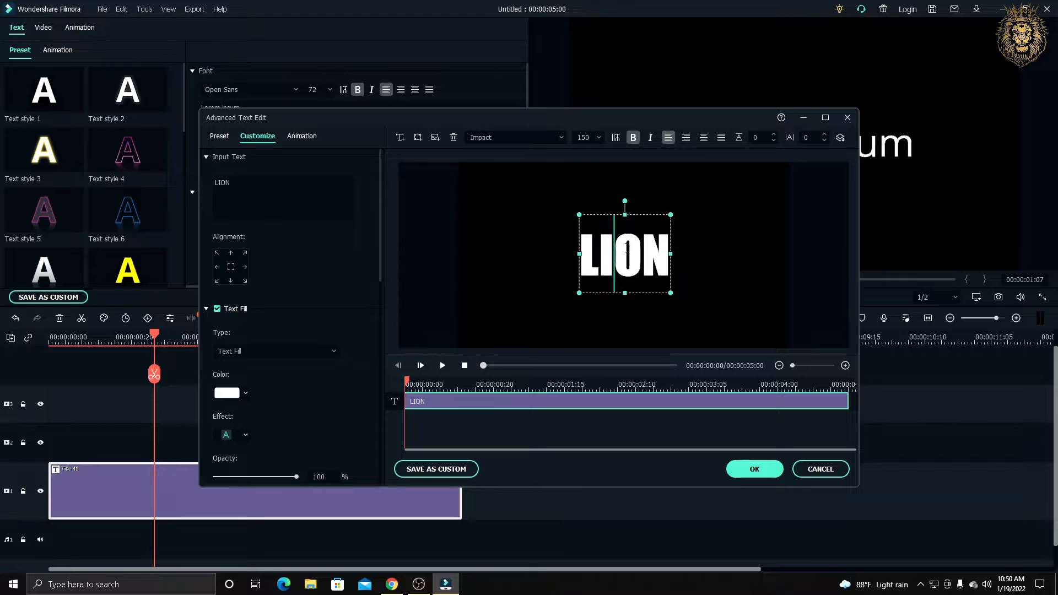
left_click_drag(643, 215, 622, 203)
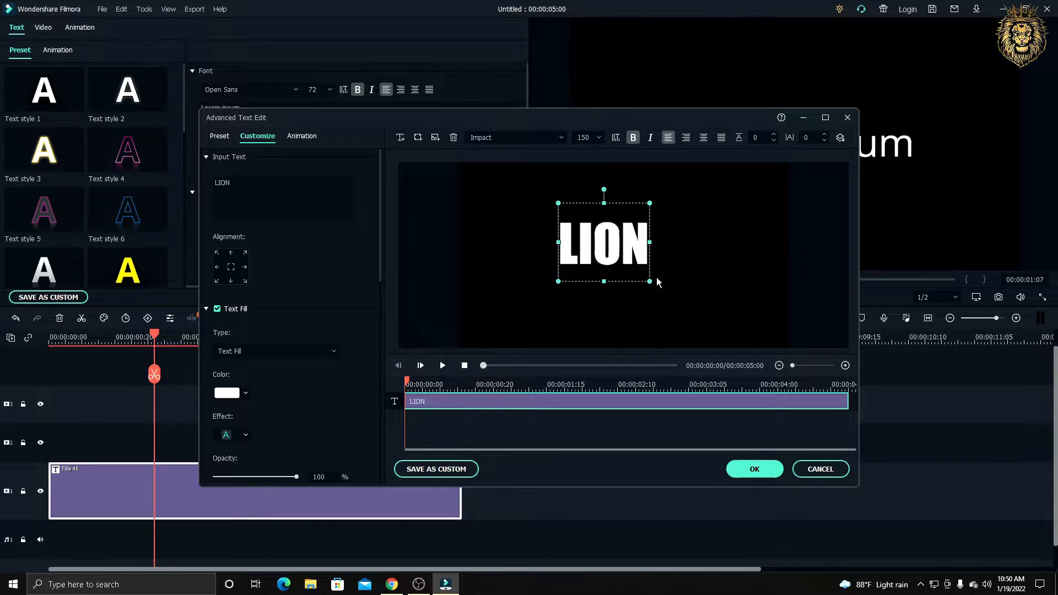
mouse_move(648, 281)
left_mouse_down()
mouse_move(656, 288)
mouse_move(640, 267)
left_mouse_up()
left_click(771, 475)
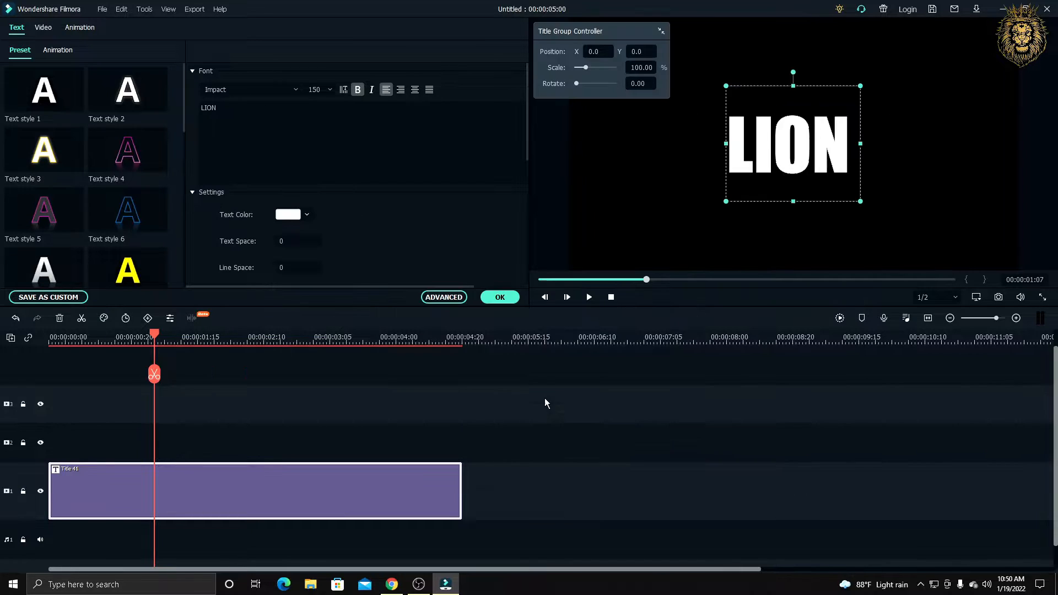
left_click(517, 306)
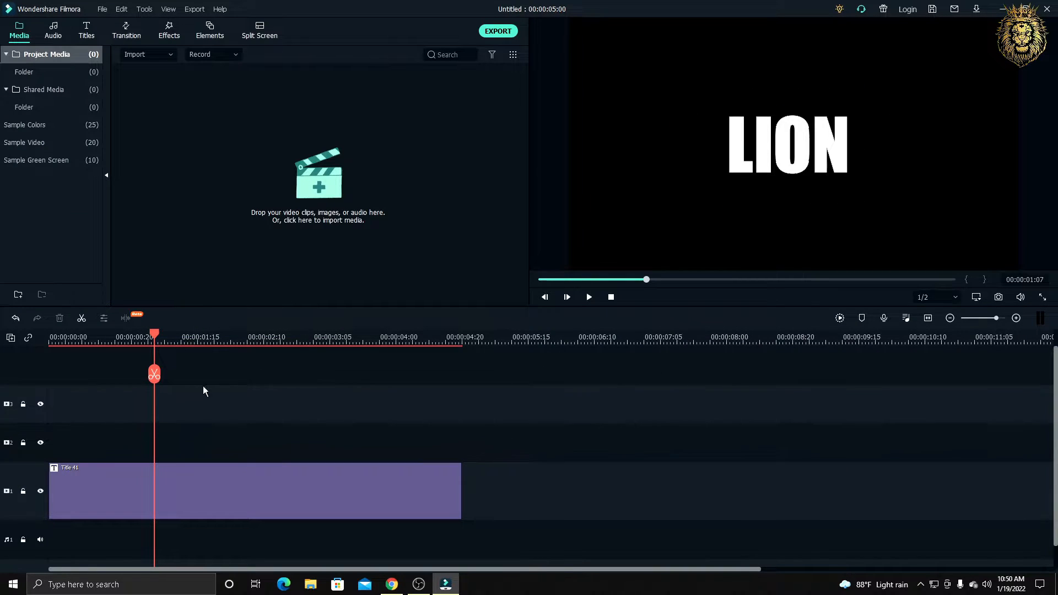
Move the LION title up to the second video track and return the playhead to the start of the timeline.
left_click_drag(154, 374, 15, 369)
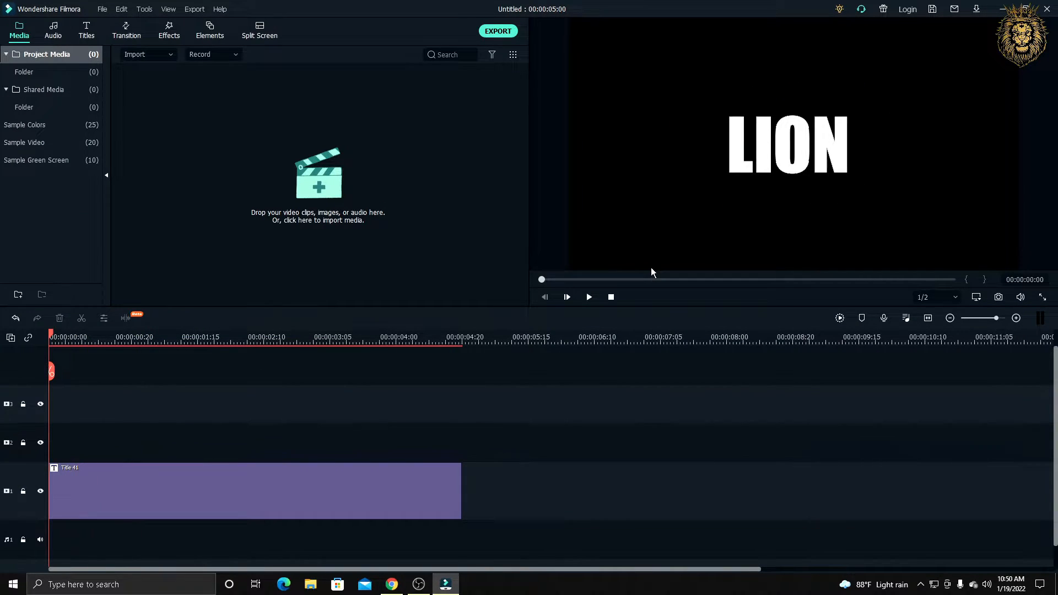
left_click_drag(375, 513, 366, 441)
left_click(547, 340)
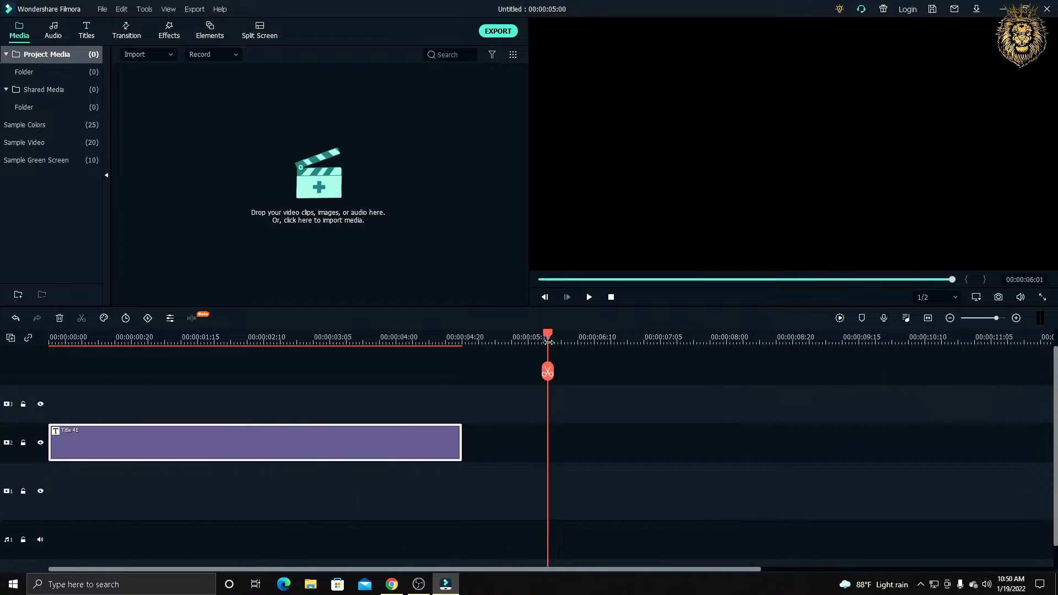
left_click(489, 387)
left_click_drag(546, 372, 223, 373)
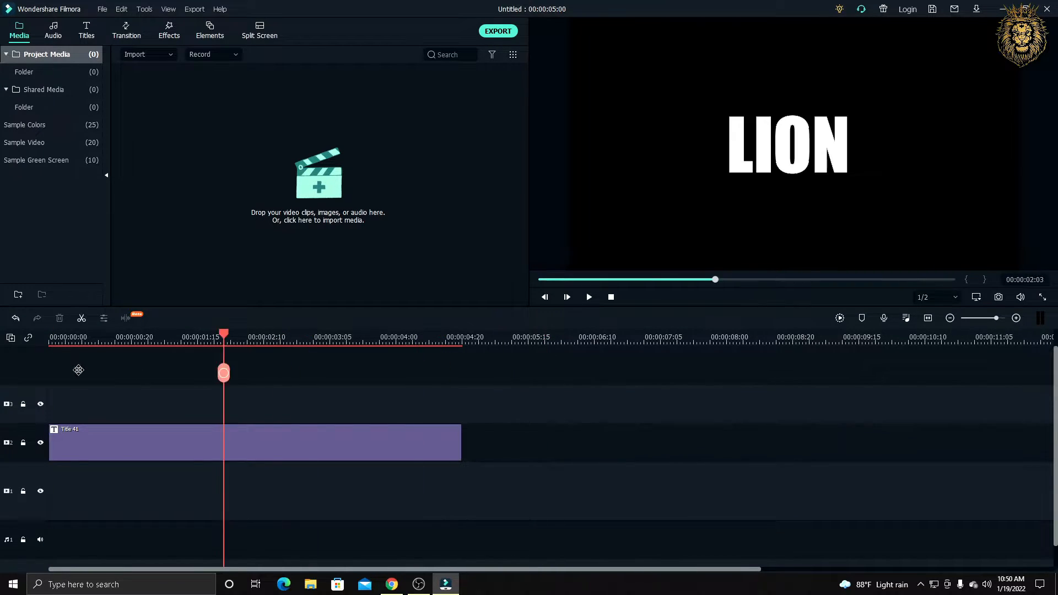
key("Home")
Place the Black sample color on the first video track, directly beneath the LION title starting at 00:00:00:00.
left_click(49, 141)
left_click(50, 126)
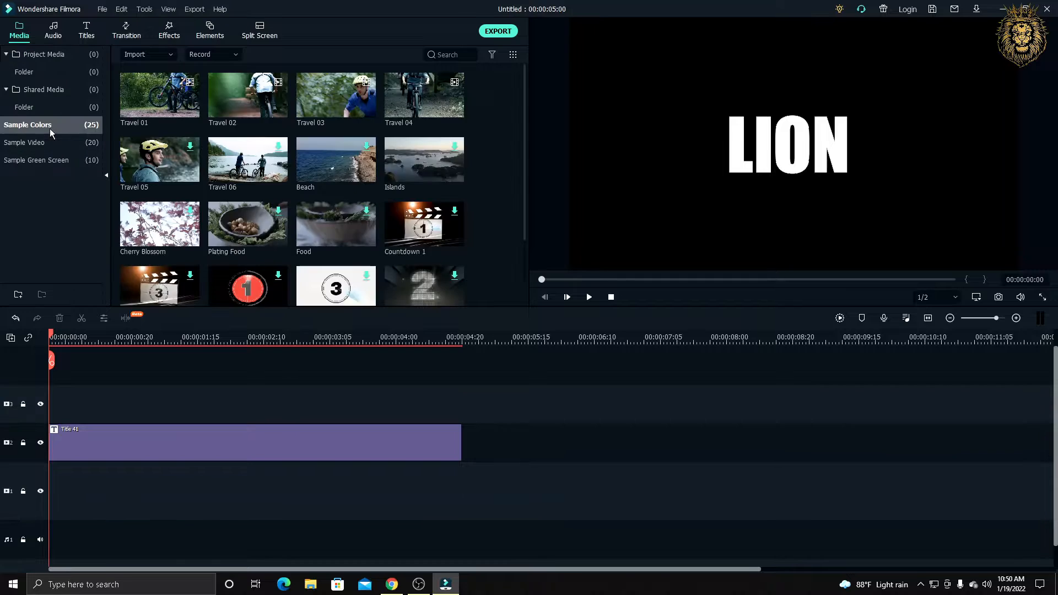
left_click_drag(339, 240, 402, 524)
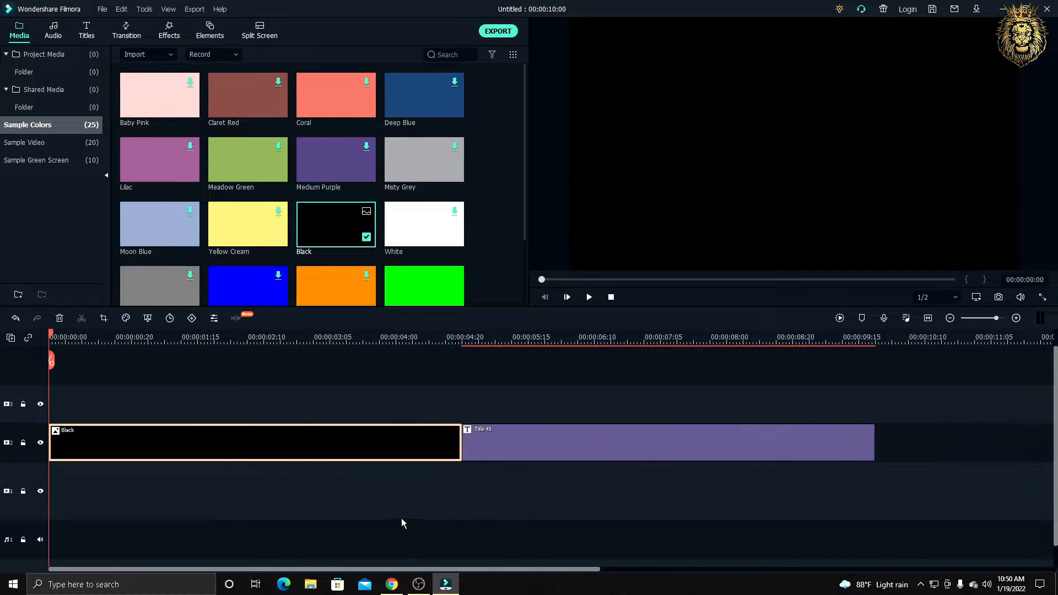
left_click_drag(324, 528, 325, 525)
left_click_drag(519, 434, 28, 458)
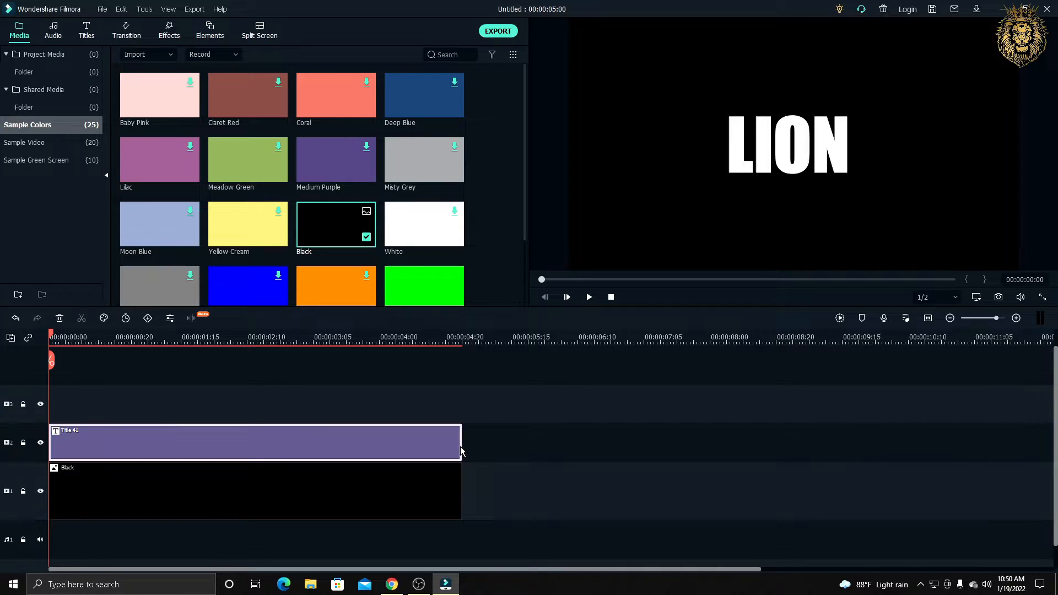
left_click_drag(461, 447, 461, 447)
left_click(481, 447)
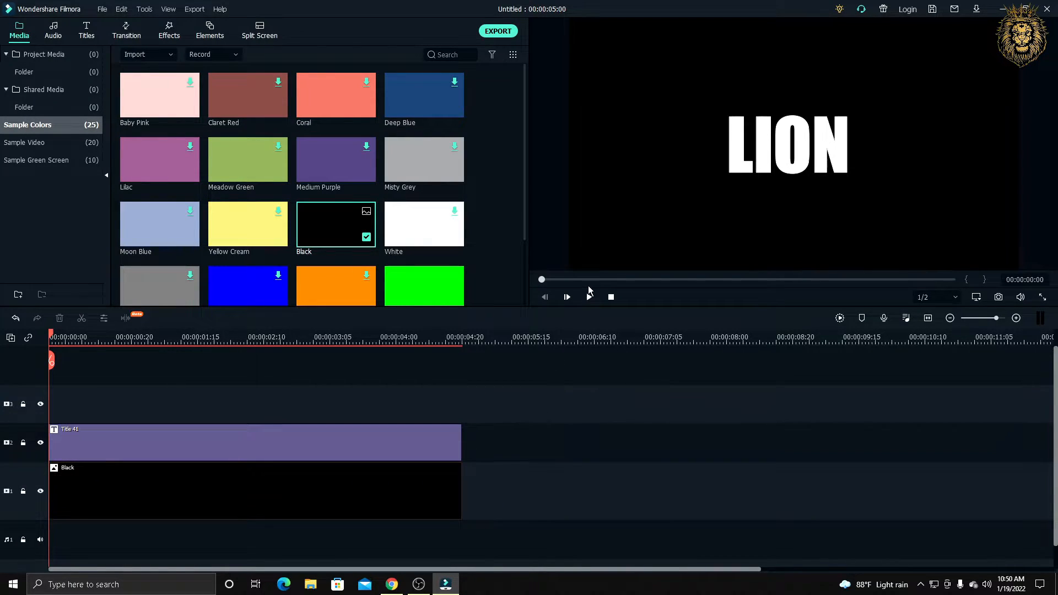
Take a snapshot of the LION frame, and cut both the title and the Black clip from the timeline.
left_click(28, 57)
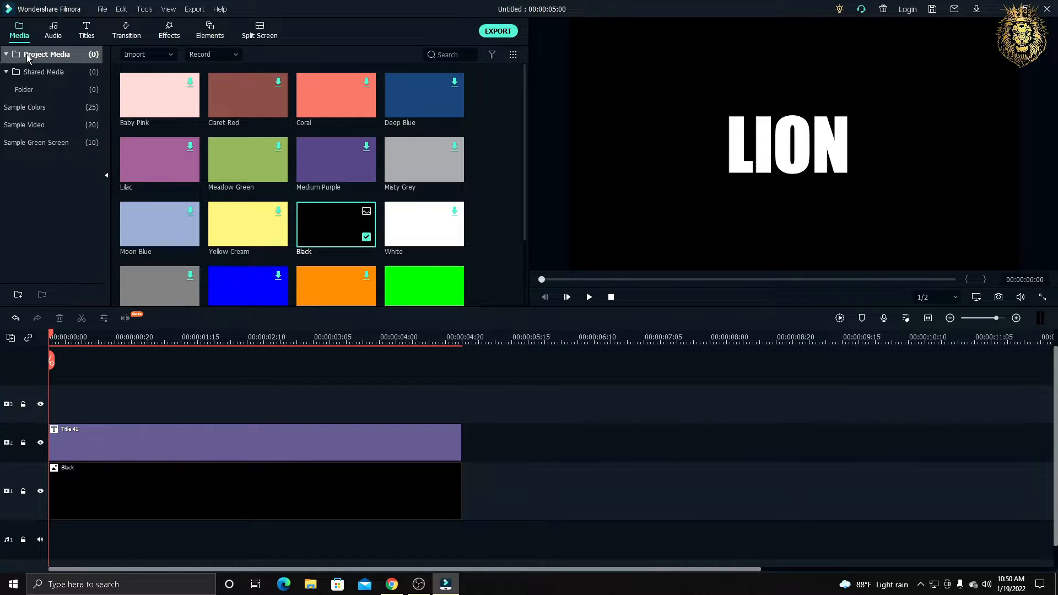
left_click(997, 298)
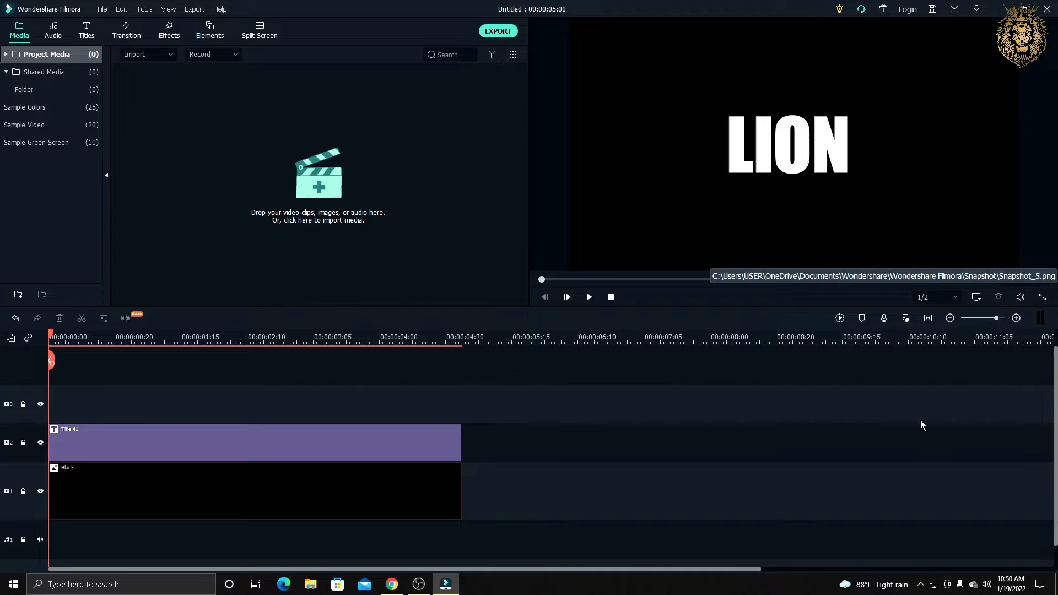
key("ctrl+a")
right_click(169, 435)
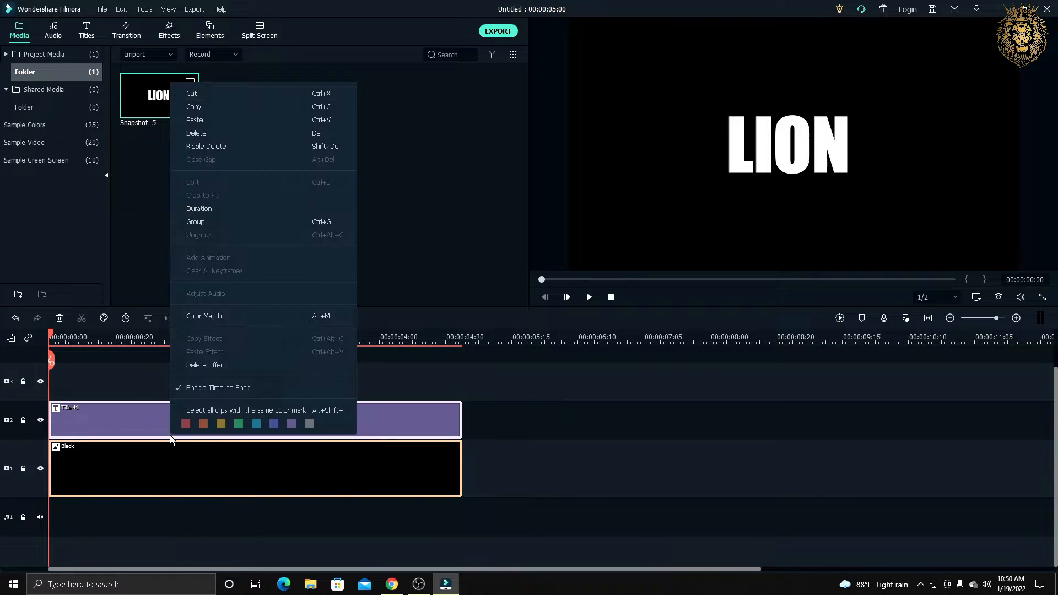
left_click(174, 95)
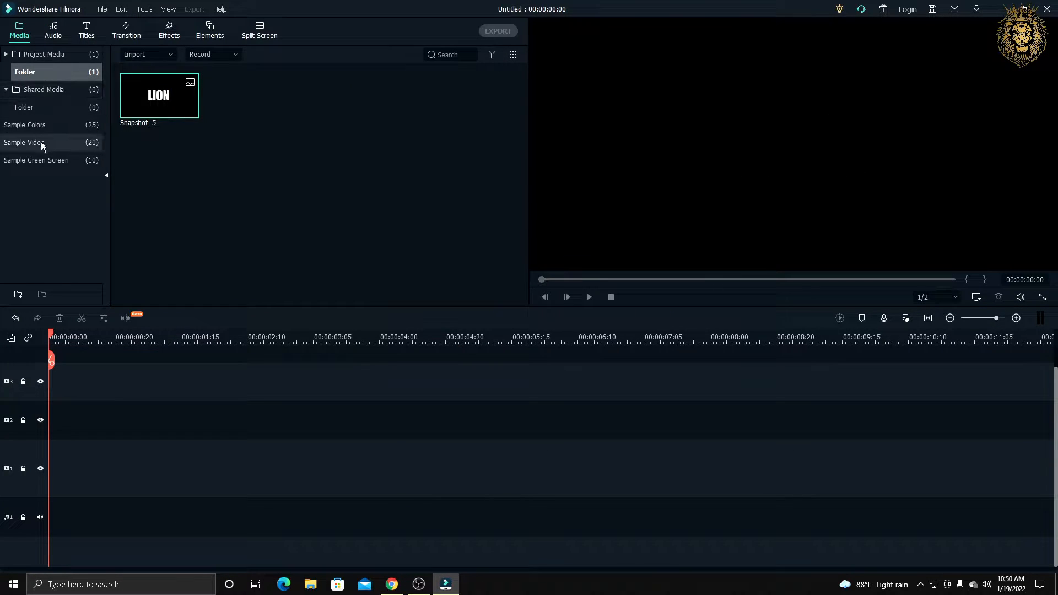
Place the sample videos Travel 01, Travel 02 and Travel 03 back to back on the first video track.
left_click(40, 142)
left_click(189, 108)
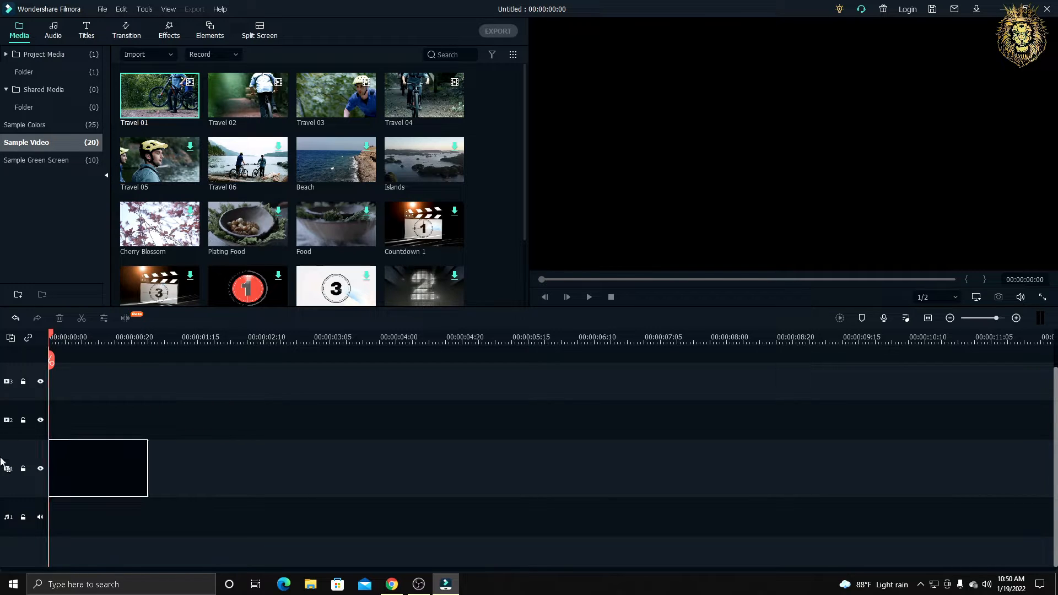
left_click_drag(263, 99, 148, 461)
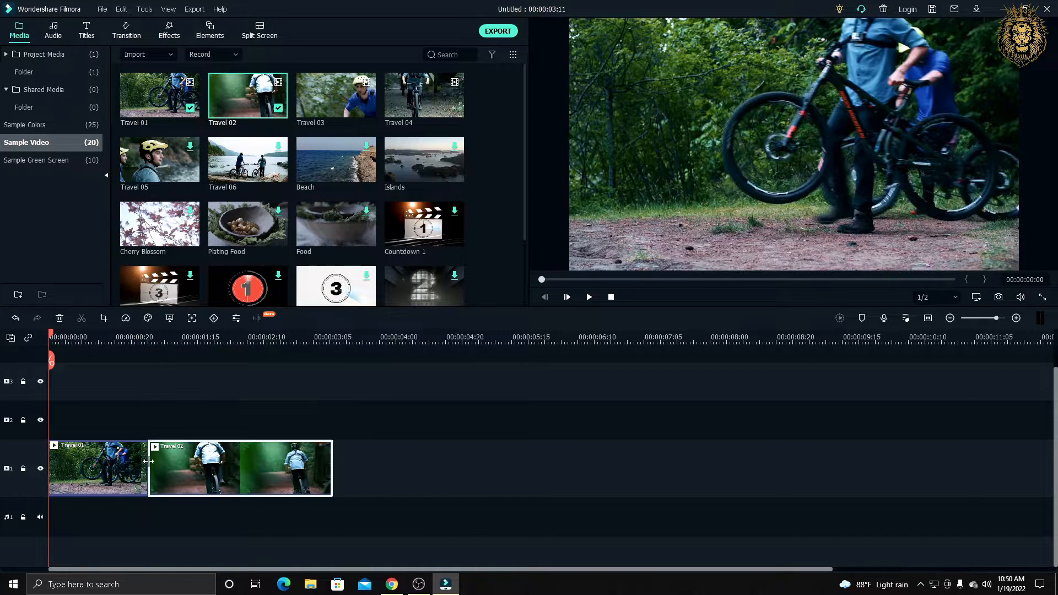
left_click_drag(350, 91, 347, 483)
left_click(525, 464)
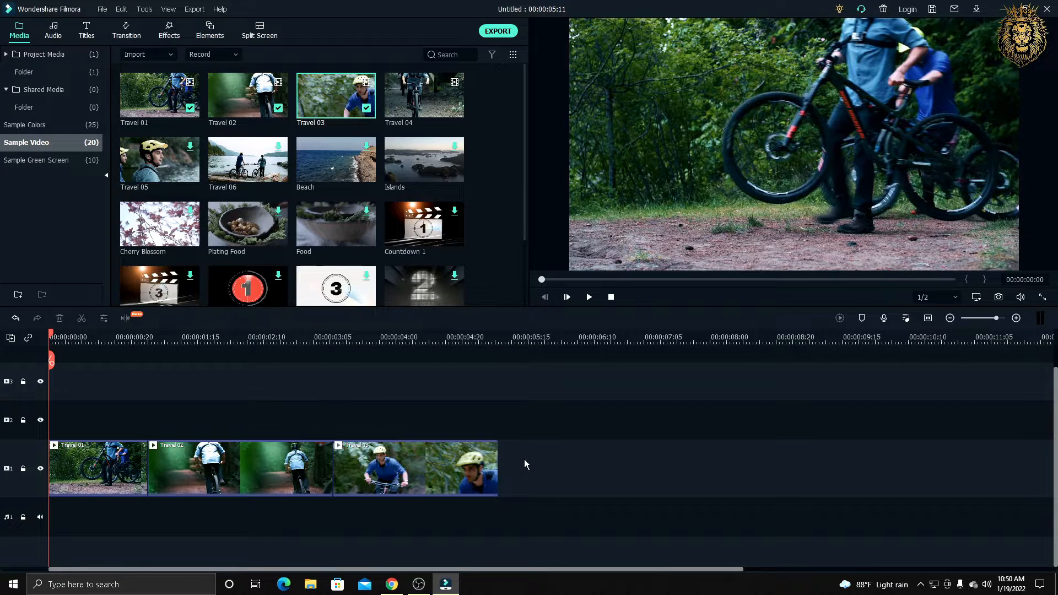
Cut all three Travel clips from the timeline and show the project media with the LION snapshot.
left_click_drag(116, 513, 483, 442)
right_click(483, 442)
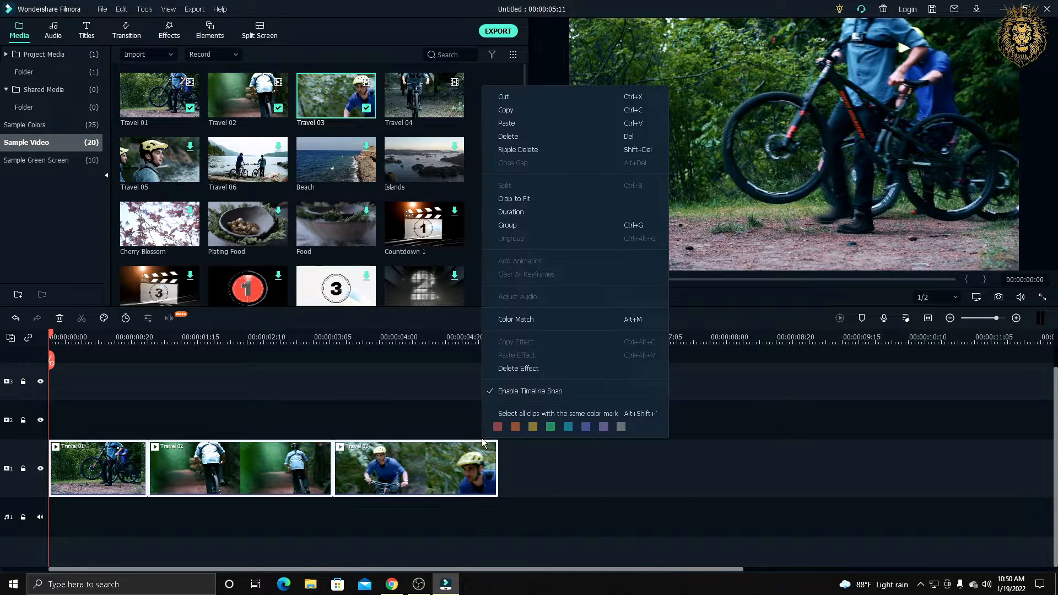
left_click(514, 99)
left_click(25, 55)
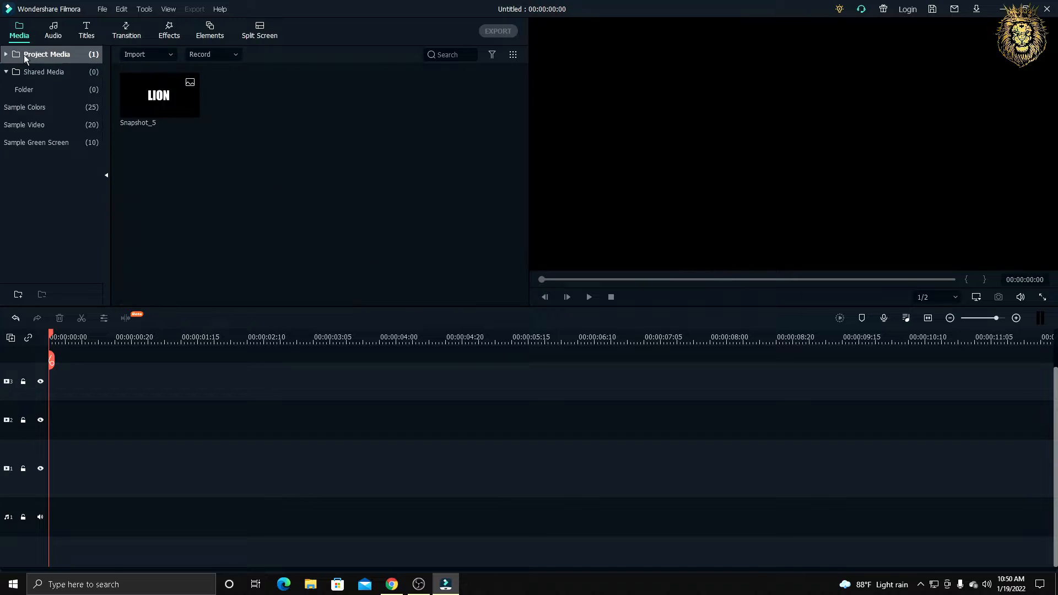
Place the LION snapshot on the second video track and give it a Pan & Zoom ending on a 143 x 80 frame inside the letter O.
left_click_drag(144, 117, 300, 420)
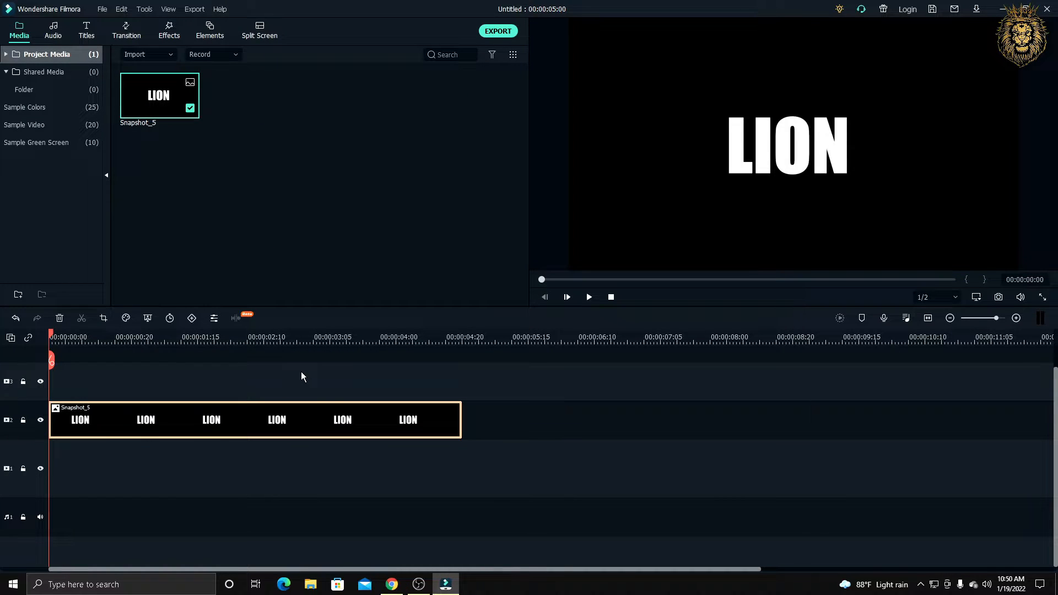
right_click(342, 421)
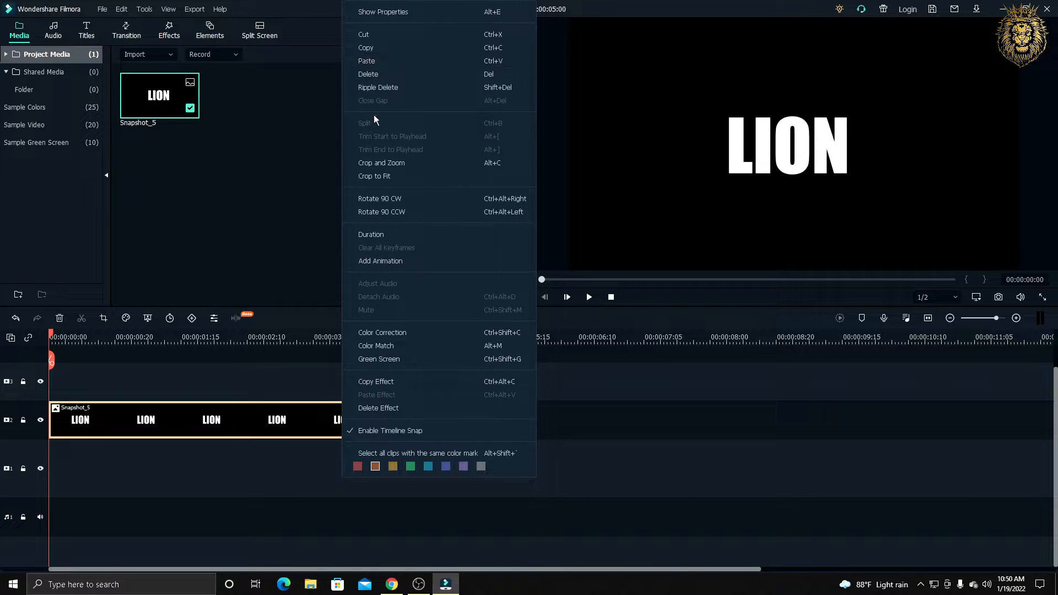
left_click(403, 164)
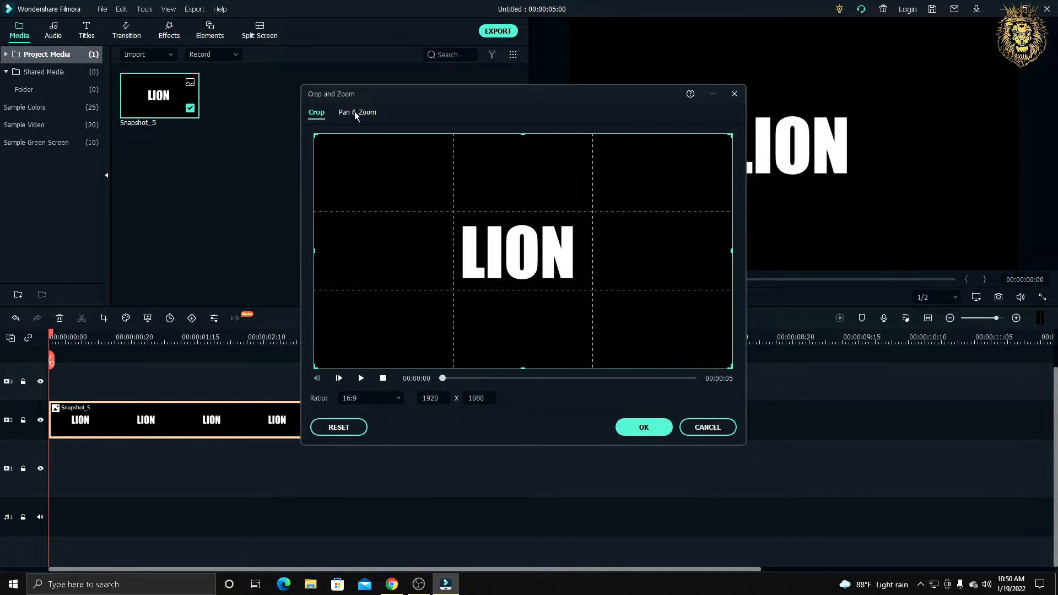
left_click(355, 111)
left_click(502, 265)
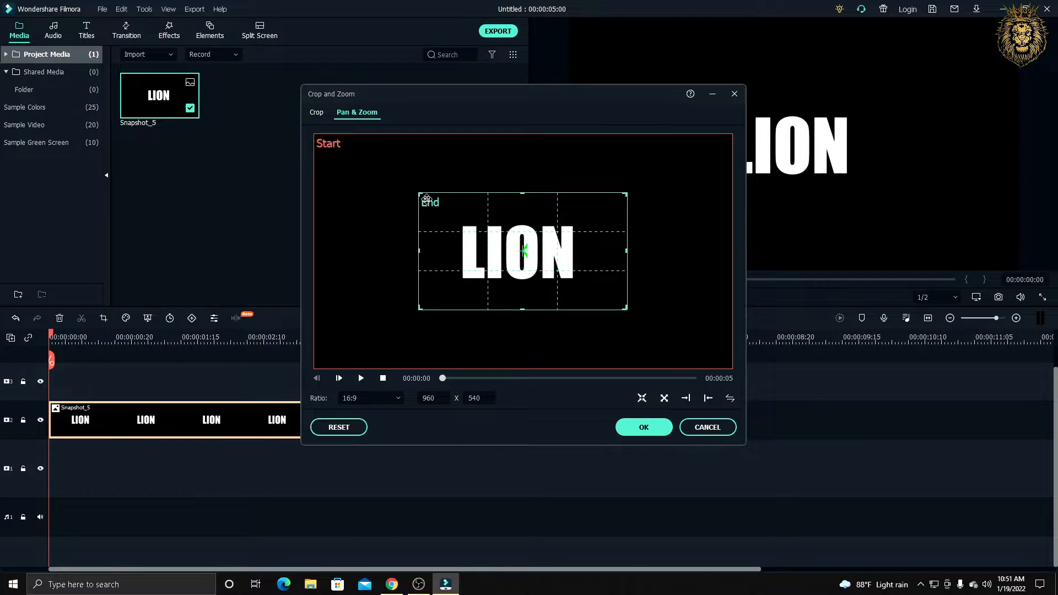
left_click_drag(419, 193, 517, 249)
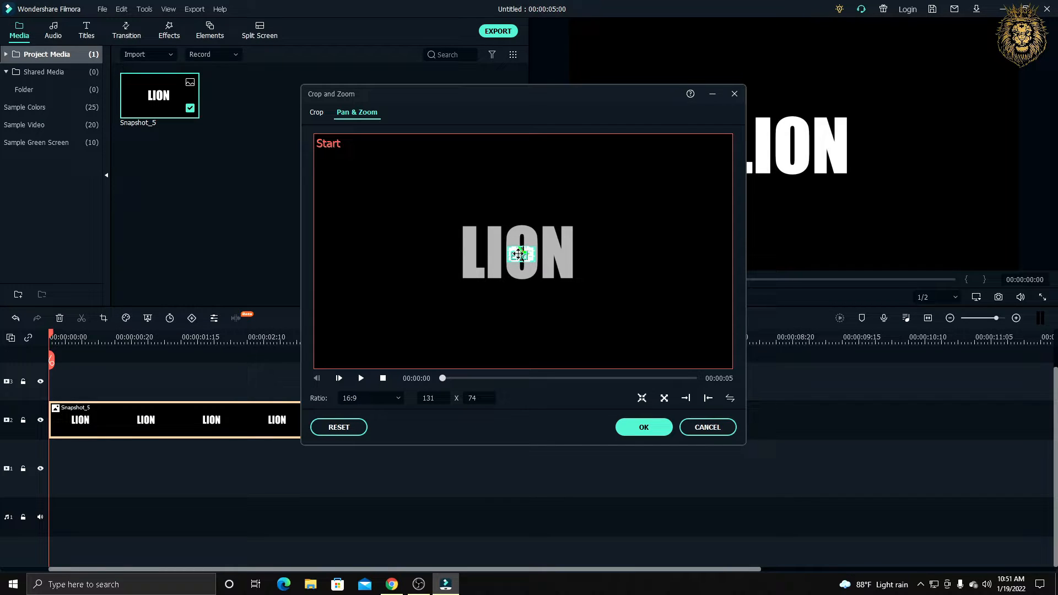
left_click_drag(519, 254, 520, 254)
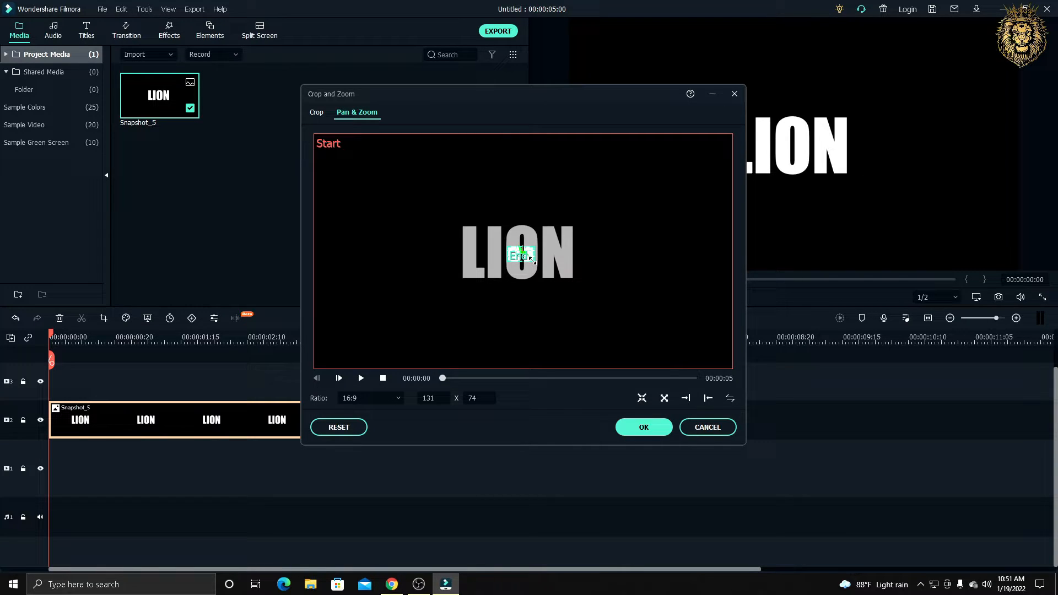
left_click_drag(532, 259, 536, 264)
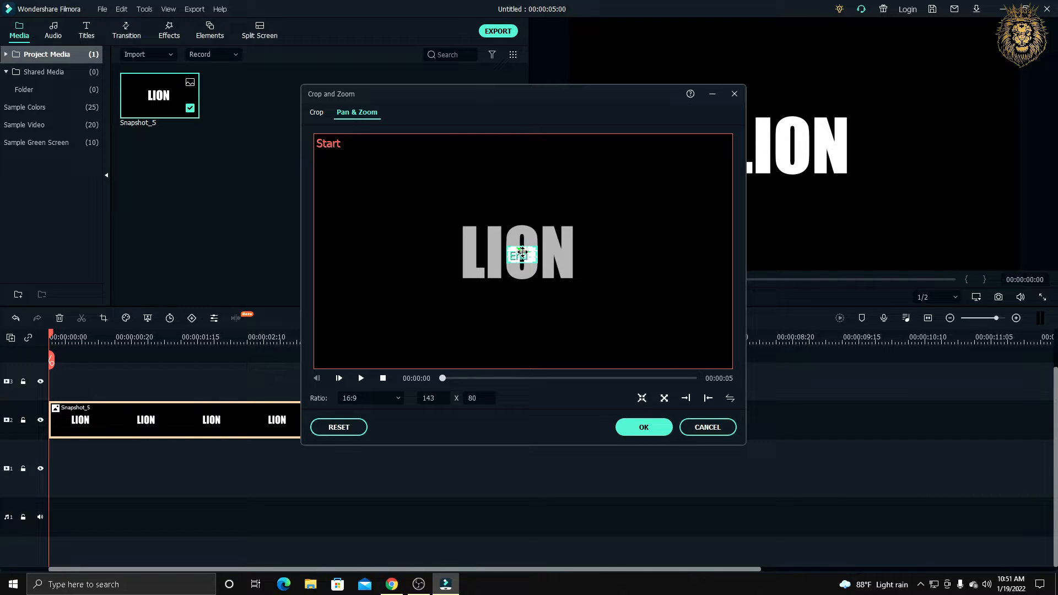
left_click(640, 433)
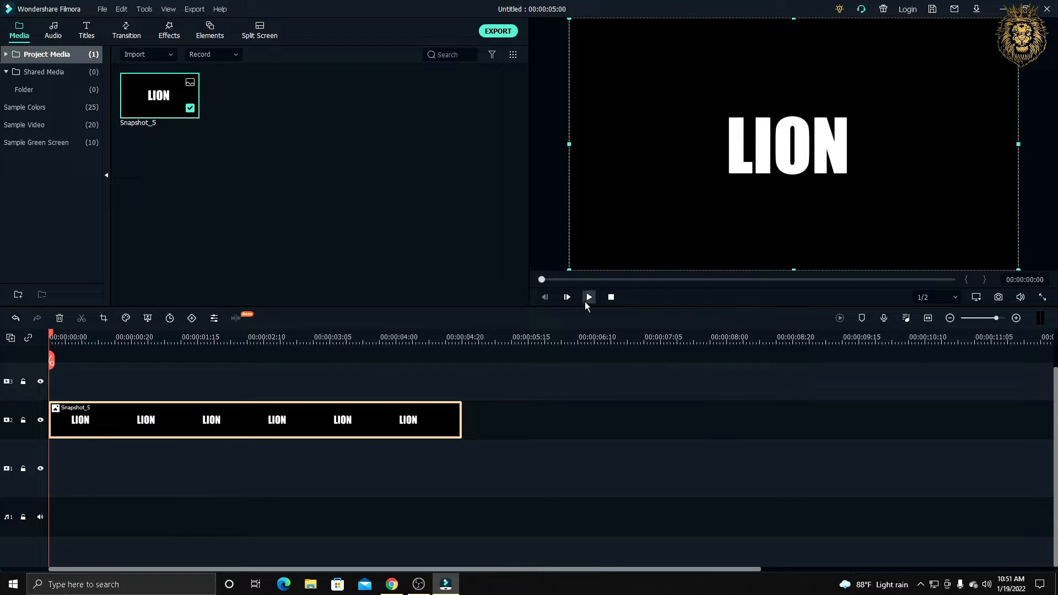
Preview the zoom and shorten the LION snapshot clip so it ends at 00:00:02:13.
left_click(587, 300)
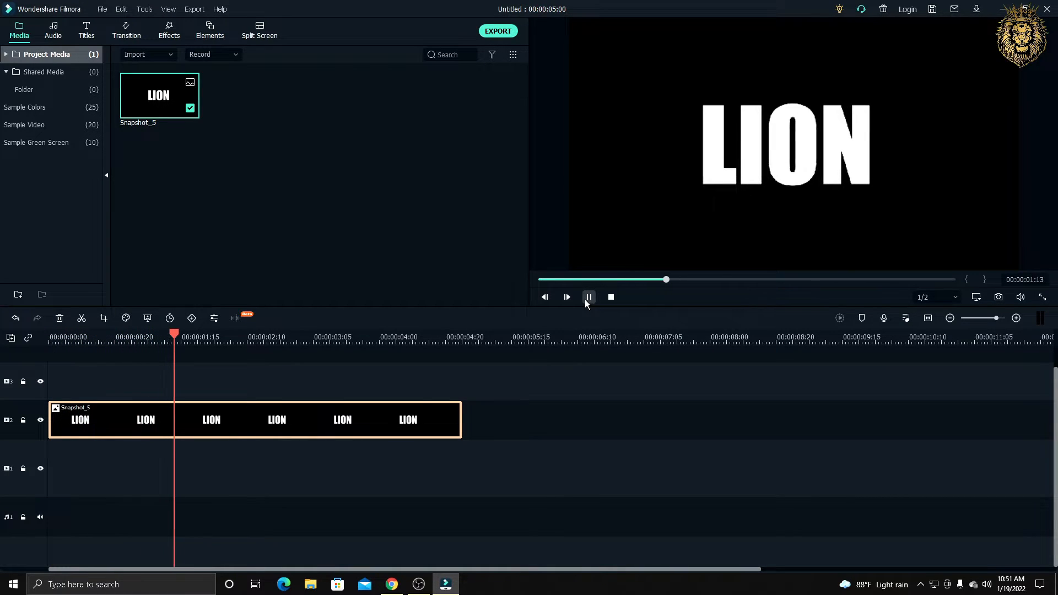
left_click(587, 299)
left_click_drag(460, 419, 280, 409)
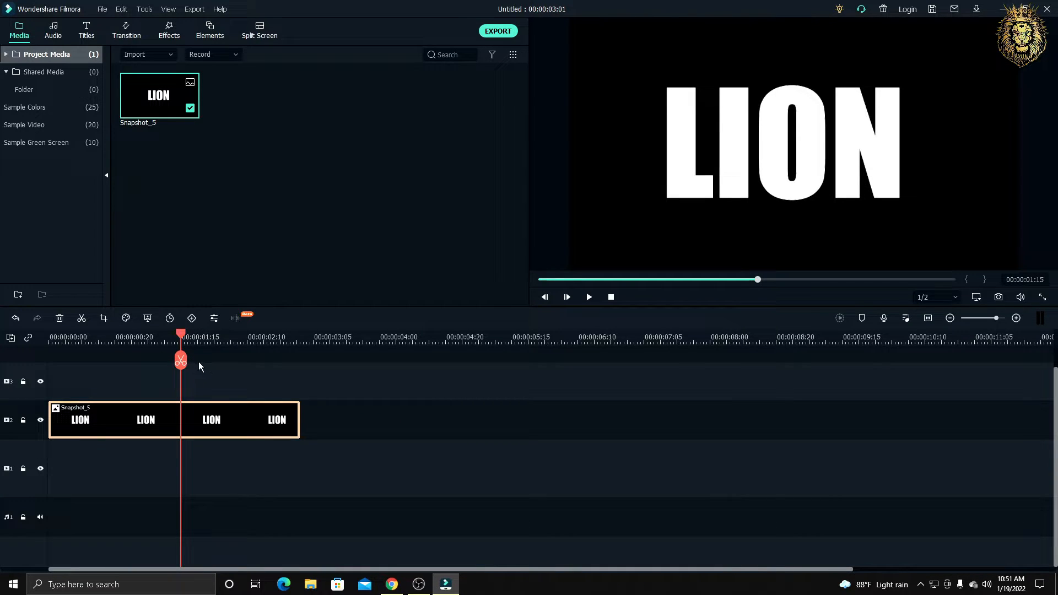
left_click_drag(181, 359, 2, 278)
left_click(366, 407)
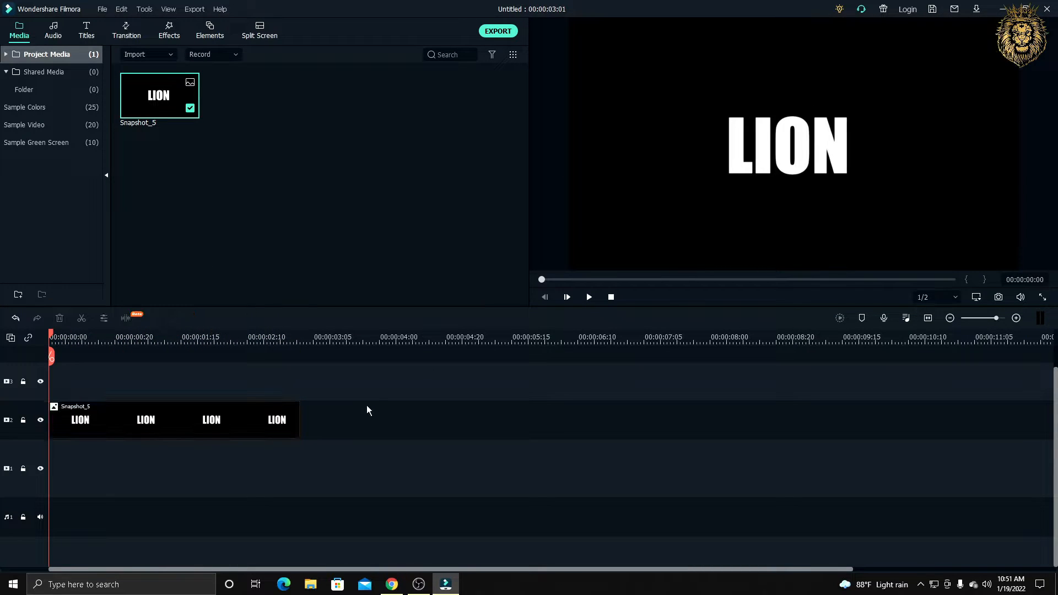
left_click(198, 418)
left_click(302, 379)
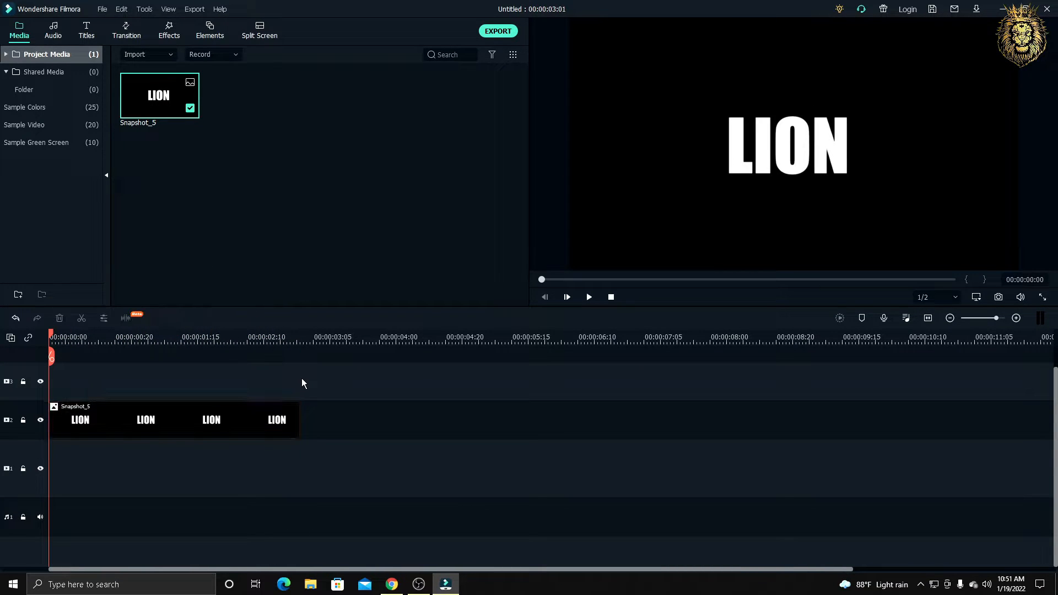
left_click(590, 297)
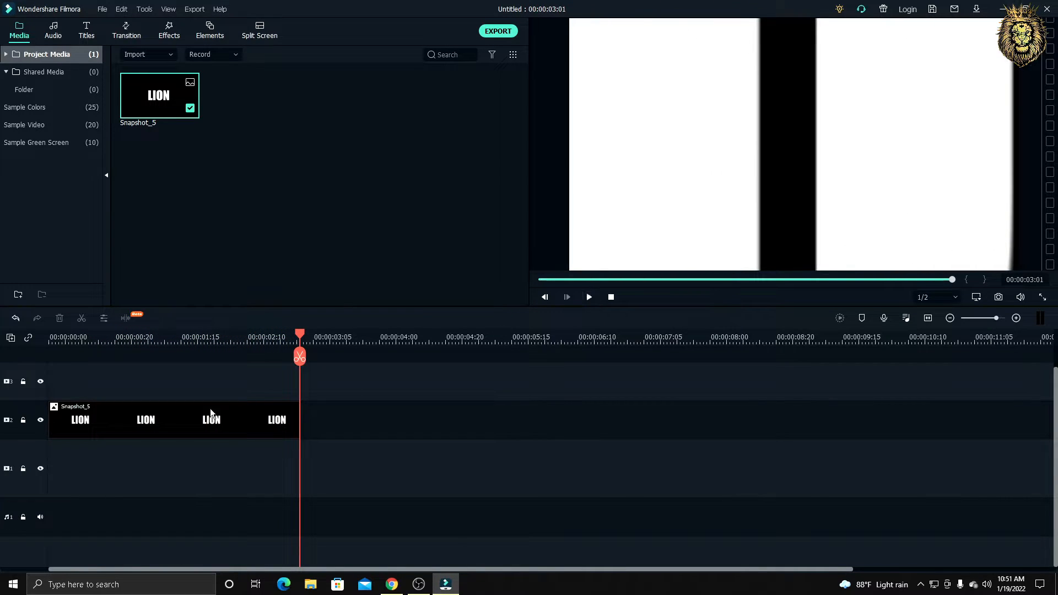
left_click(294, 419)
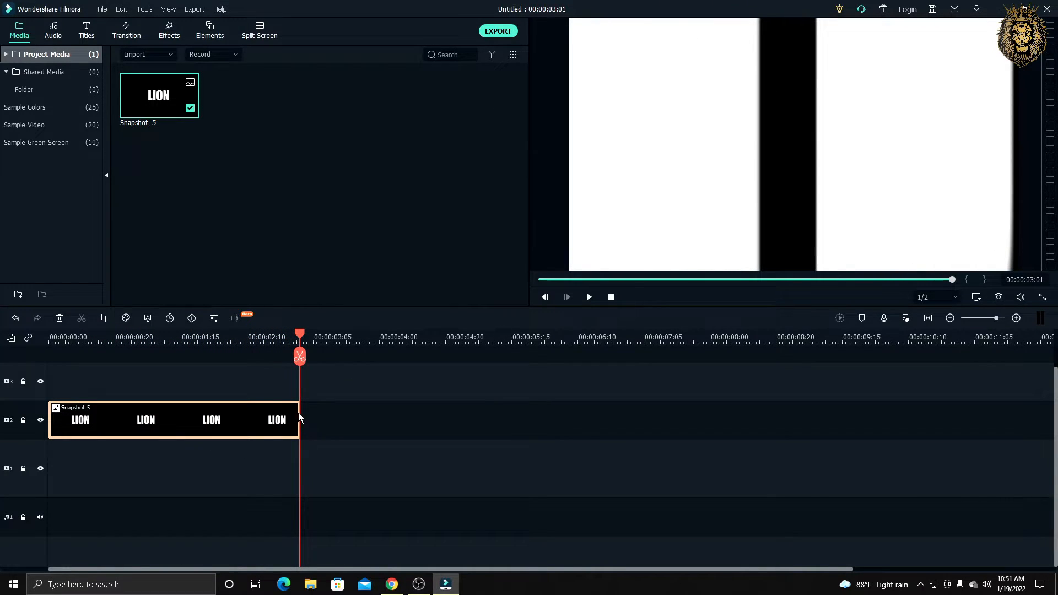
left_click_drag(298, 418, 256, 419)
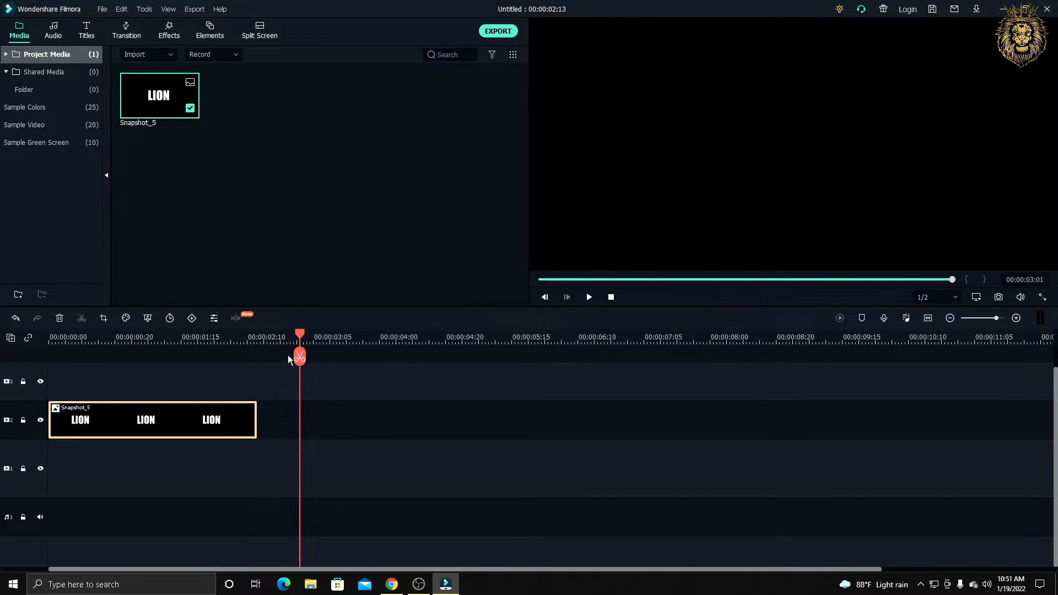
Take a snapshot of the zoomed LION clip's last frame and place it directly after that clip on the second video track.
key("Home")
left_click(593, 299)
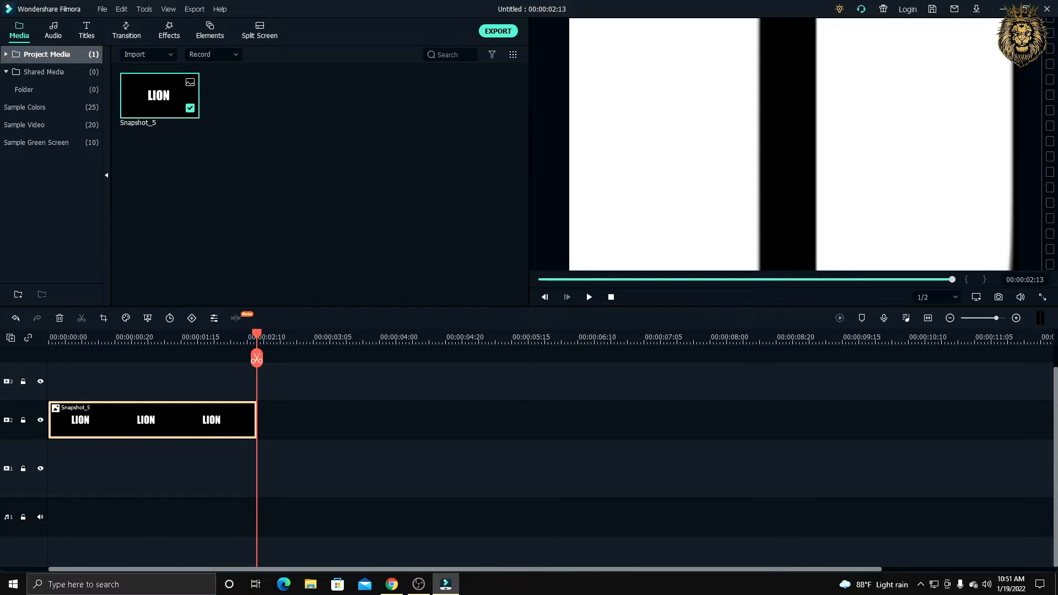
left_click(999, 298)
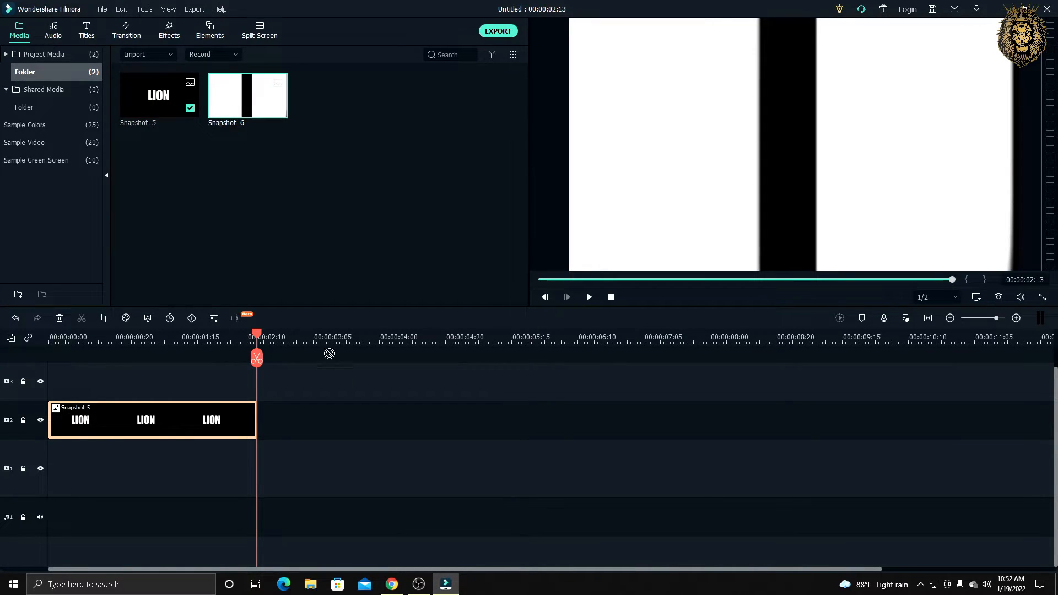
left_click_drag(330, 353, 281, 418)
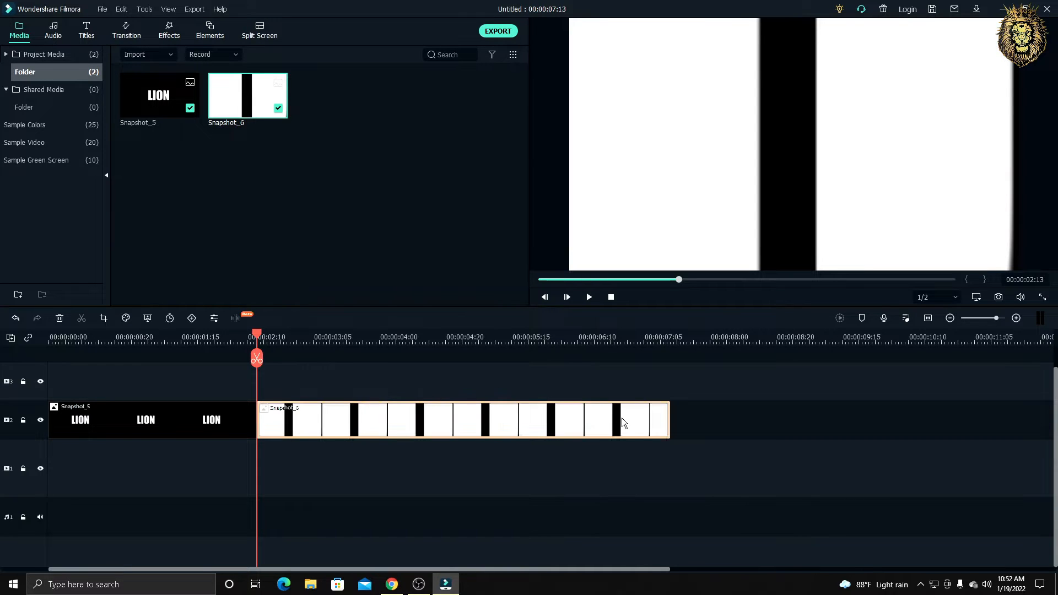
Apply a Pan & Zoom to the new snapshot clip, ending on a small frame within the white area left of the black bar.
right_click(604, 417)
left_click(630, 162)
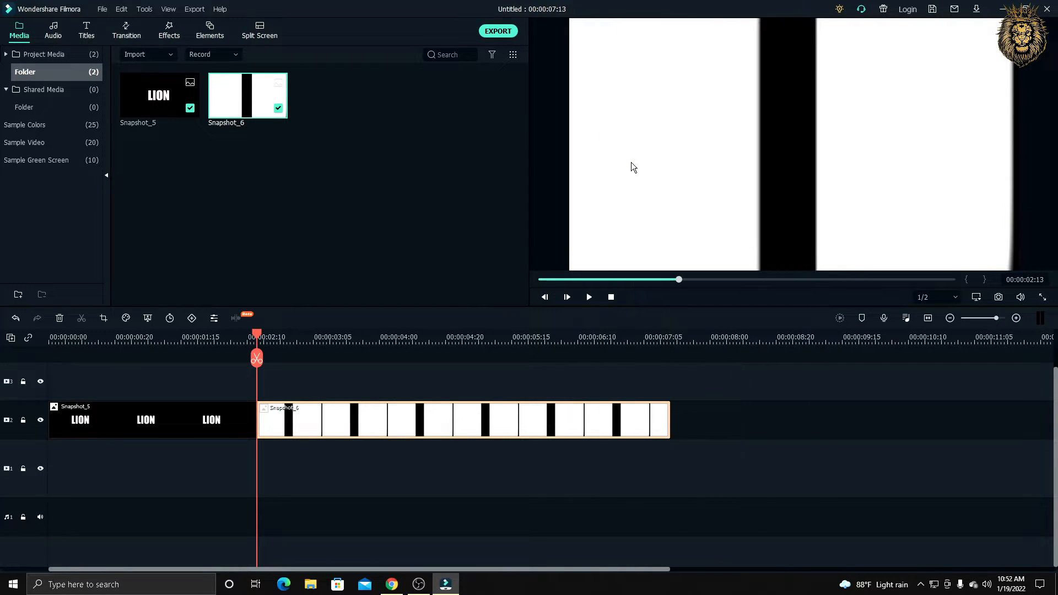
left_click(357, 113)
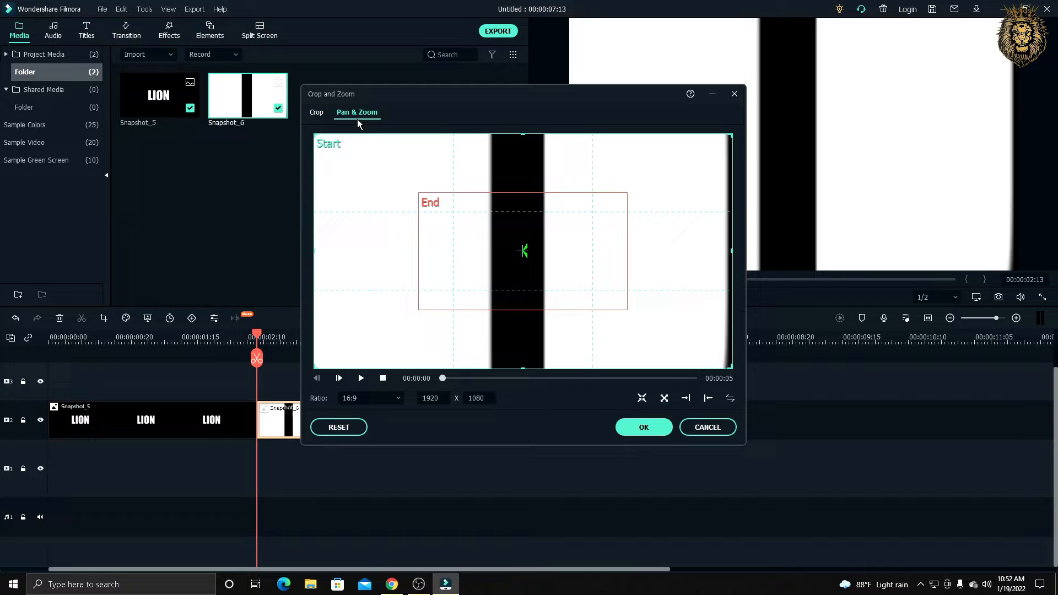
left_click(563, 238)
left_click_drag(626, 193, 488, 289)
left_click(659, 434)
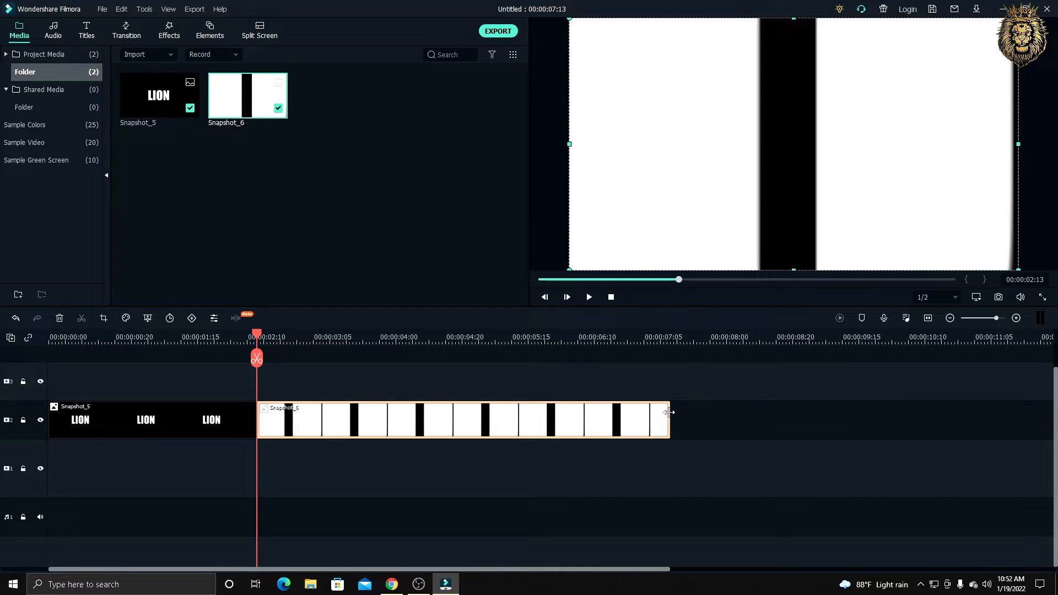
Shorten the second snapshot clip so it ends at 00:00:02:21, on a fully white frame, checking the playback.
left_click_drag(670, 412, 337, 412)
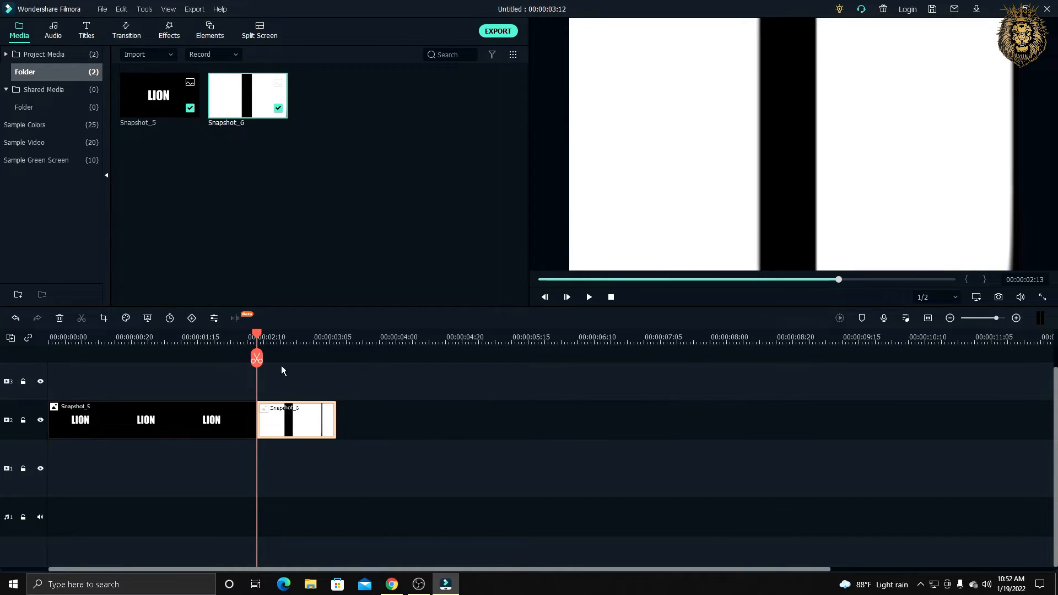
left_click(588, 298)
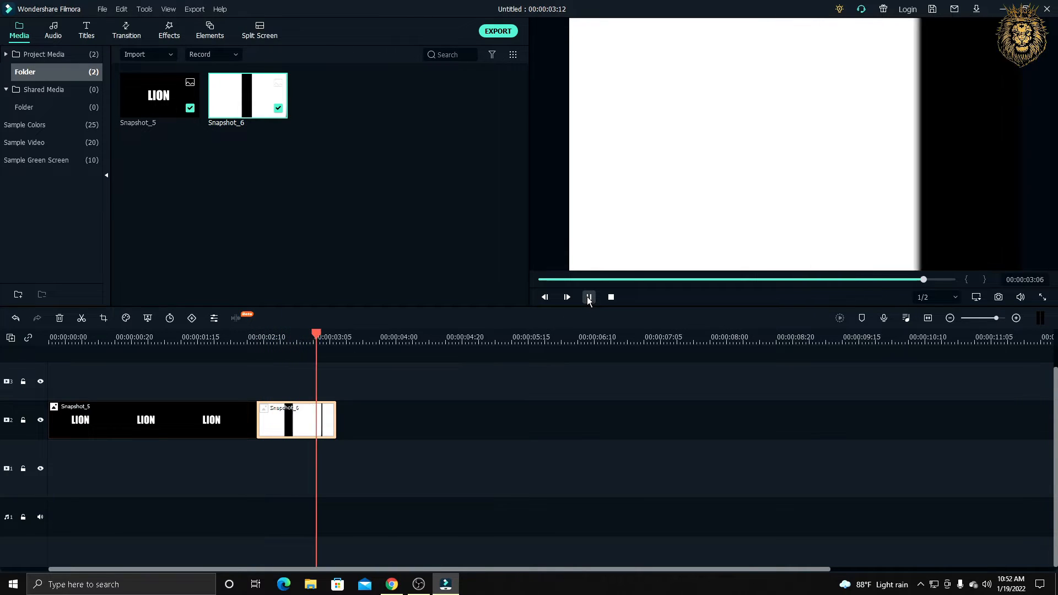
left_click(202, 355)
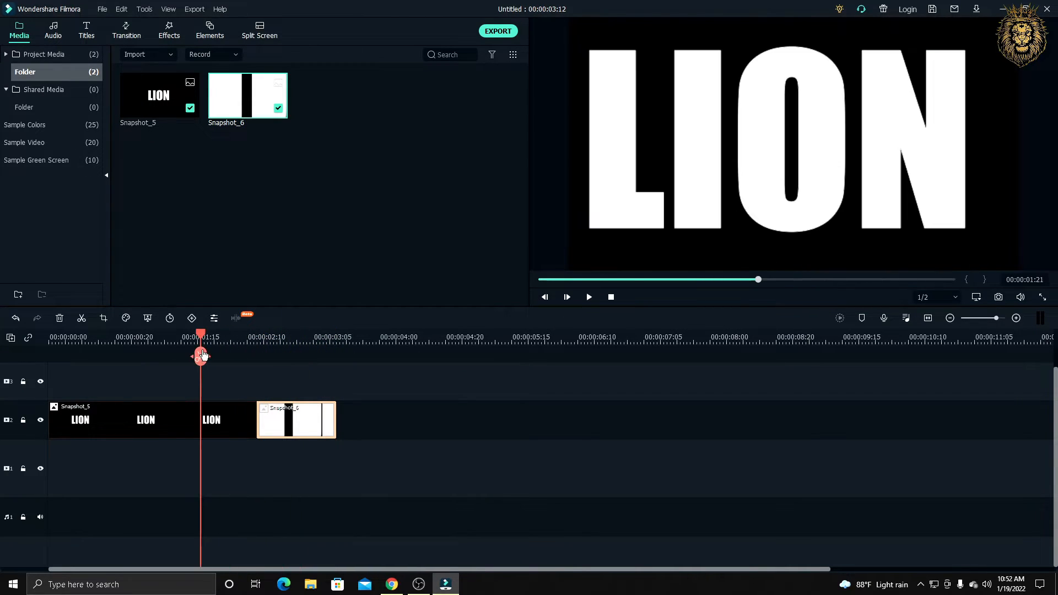
left_click(585, 297)
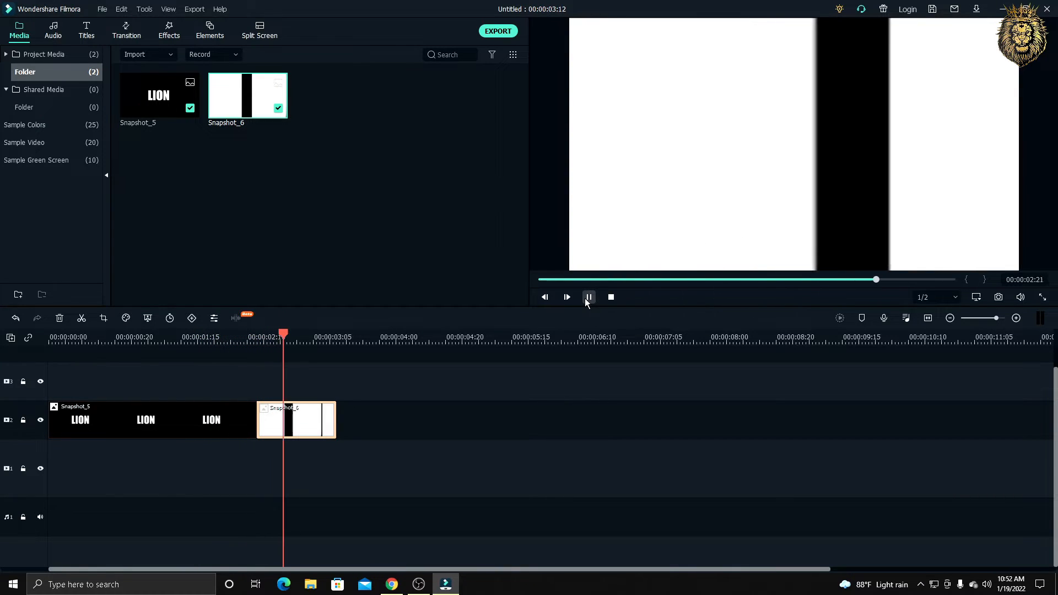
left_click_drag(336, 422, 300, 422)
left_click_drag(328, 358, 234, 357)
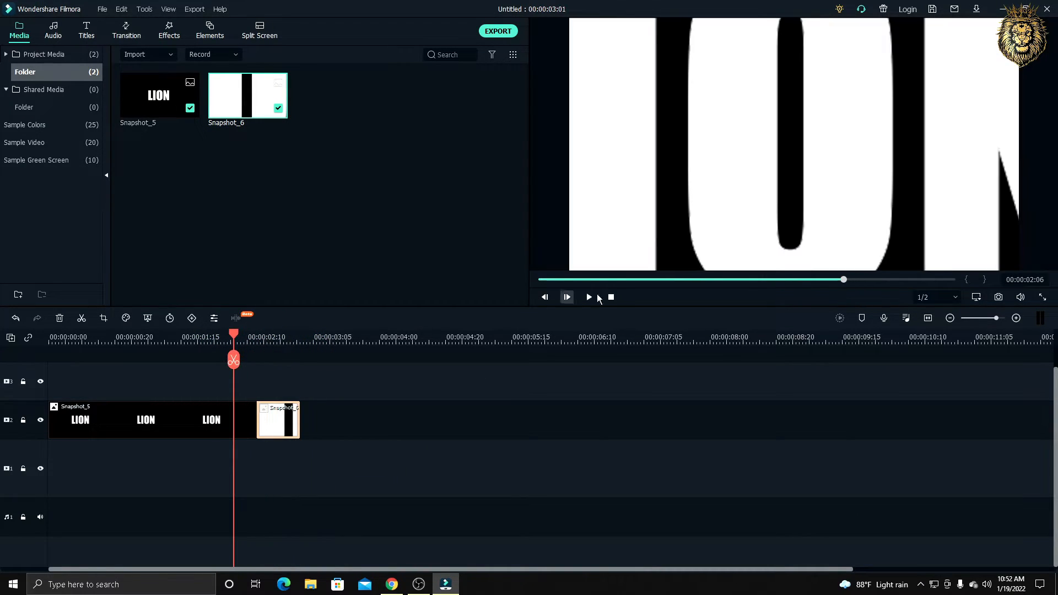
left_click(589, 297)
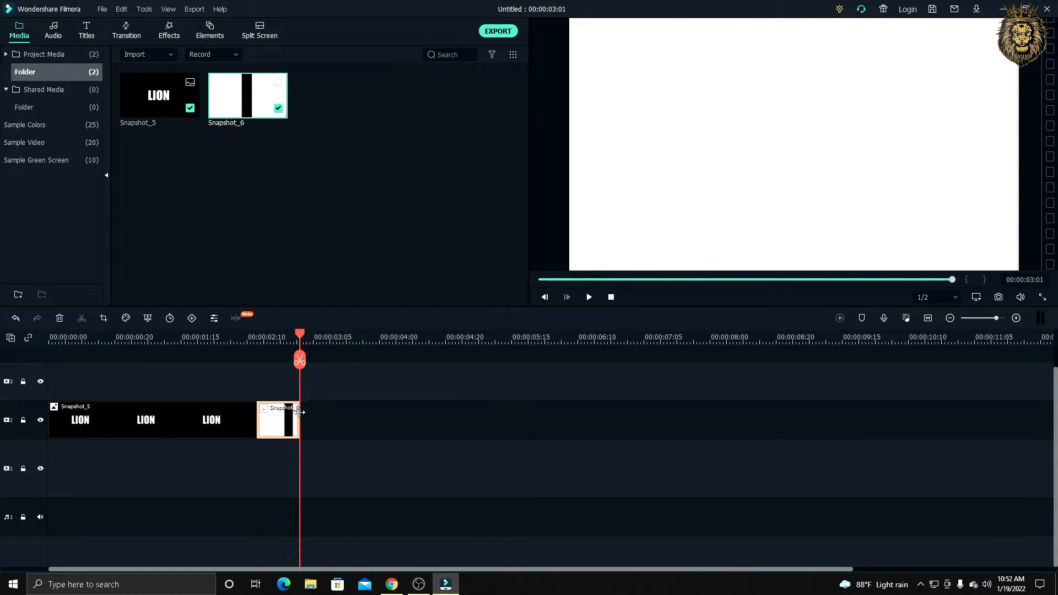
left_click_drag(299, 412, 282, 413)
left_click_drag(299, 359, 242, 361)
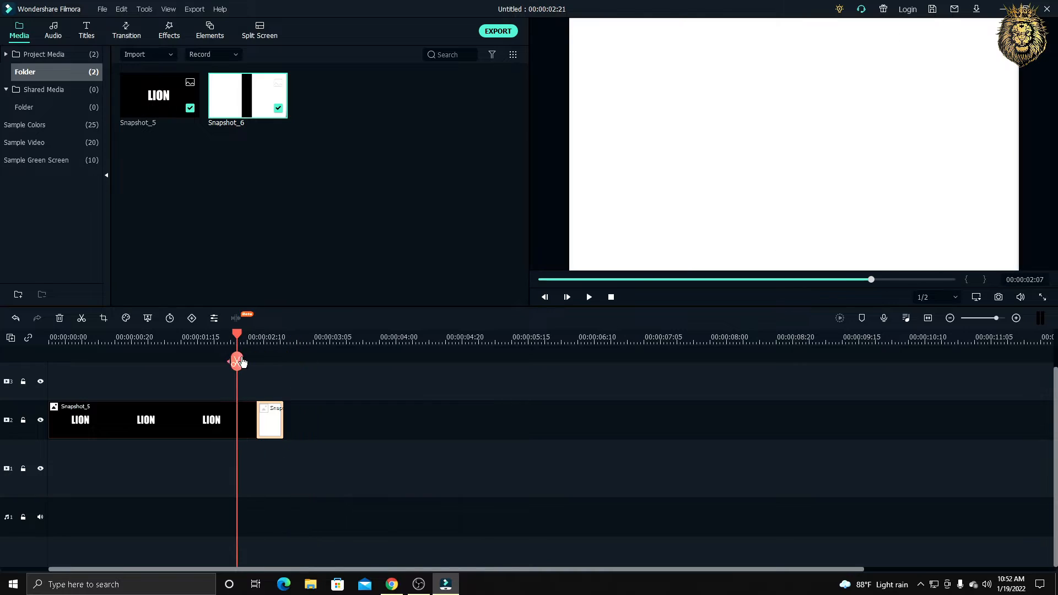
left_click(587, 297)
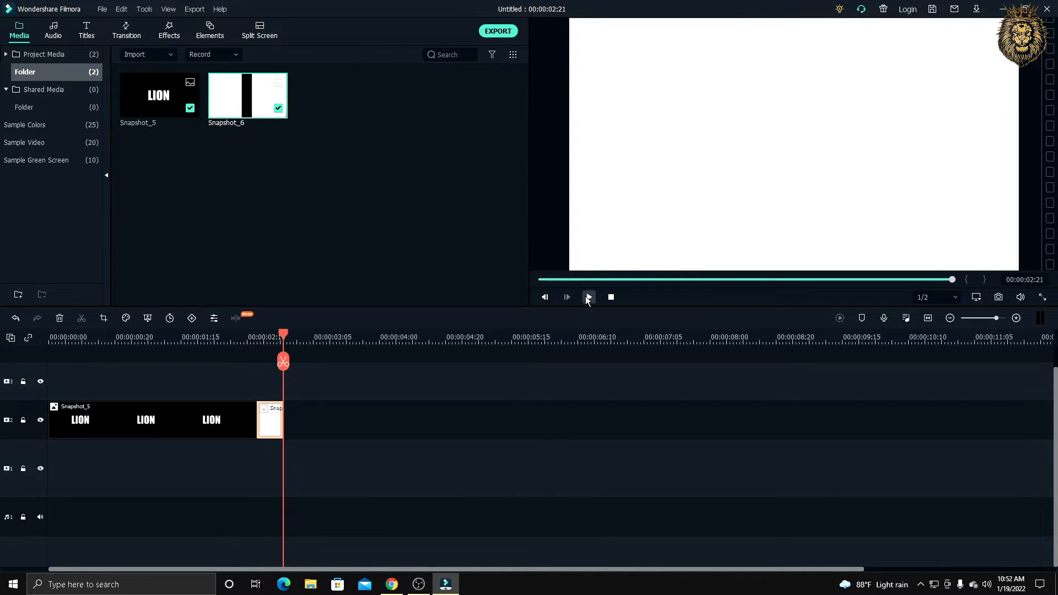
Play the two-clip zoom sequence from the start of the timeline to check the transition into full white.
left_click(484, 366)
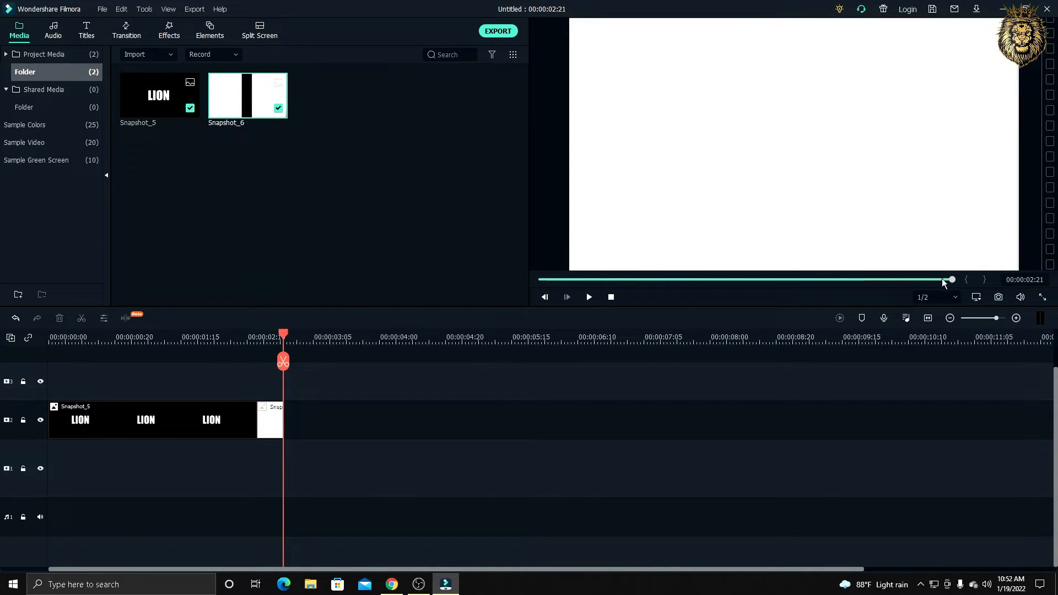
left_click_drag(943, 282, 253, 296)
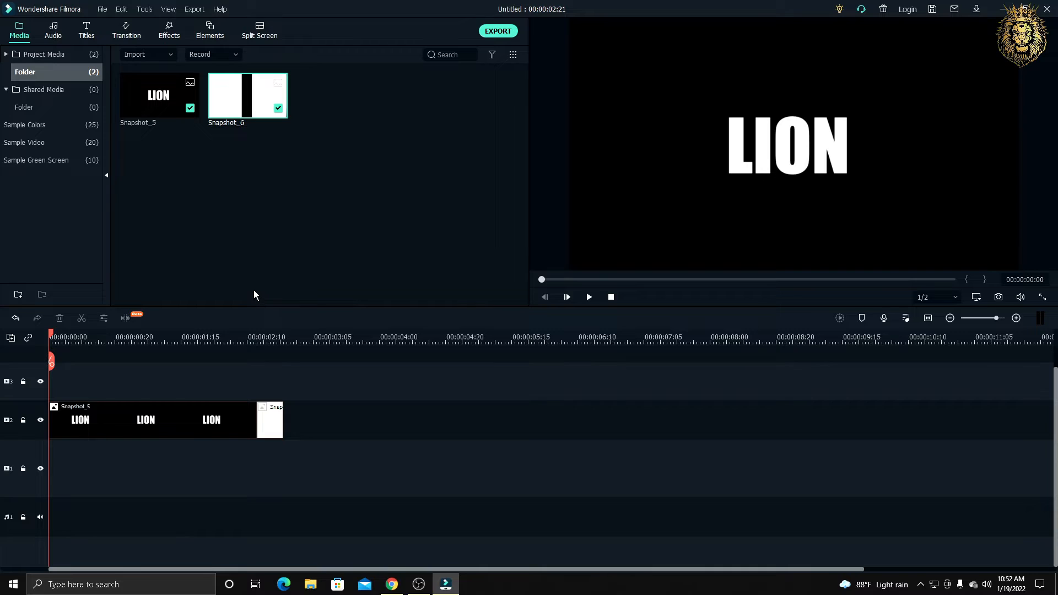
left_click(589, 298)
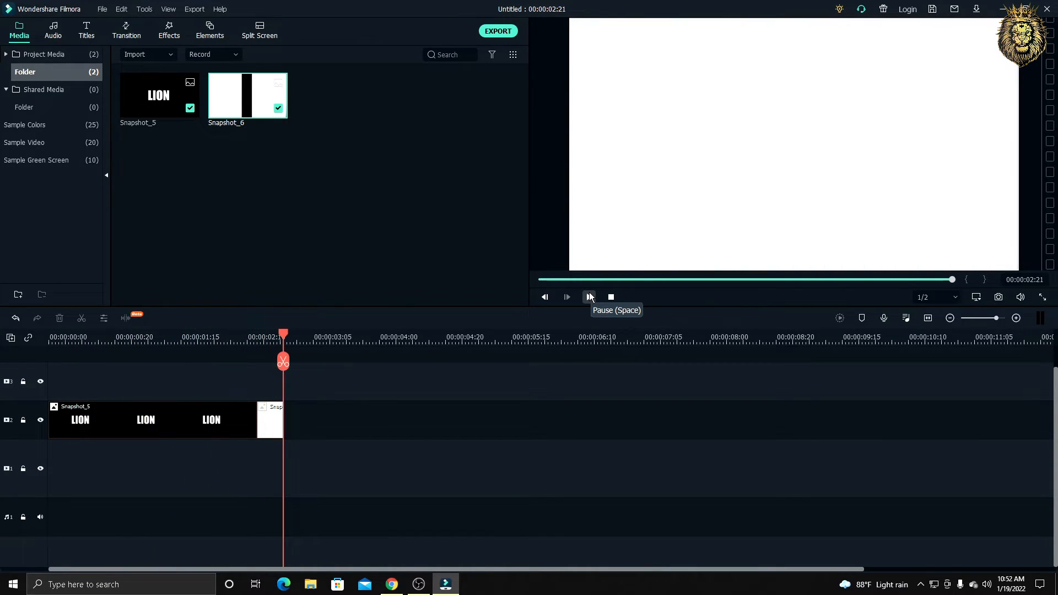
Place the sample videos Travel 01 and Travel 02 back to back on the first video track, beneath the snapshot clips.
left_click(62, 142)
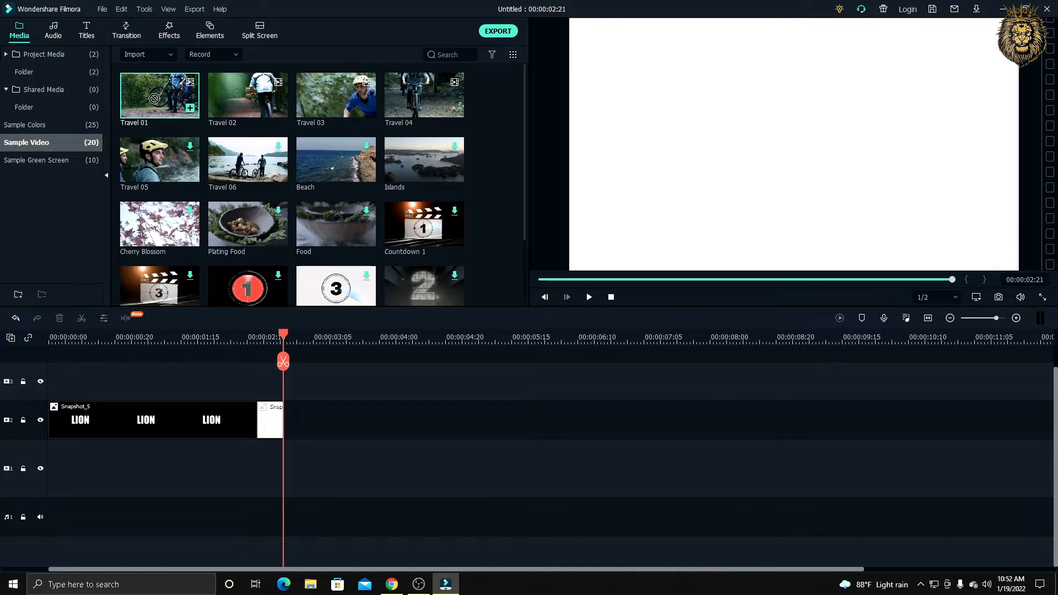
left_click_drag(155, 98, 40, 434)
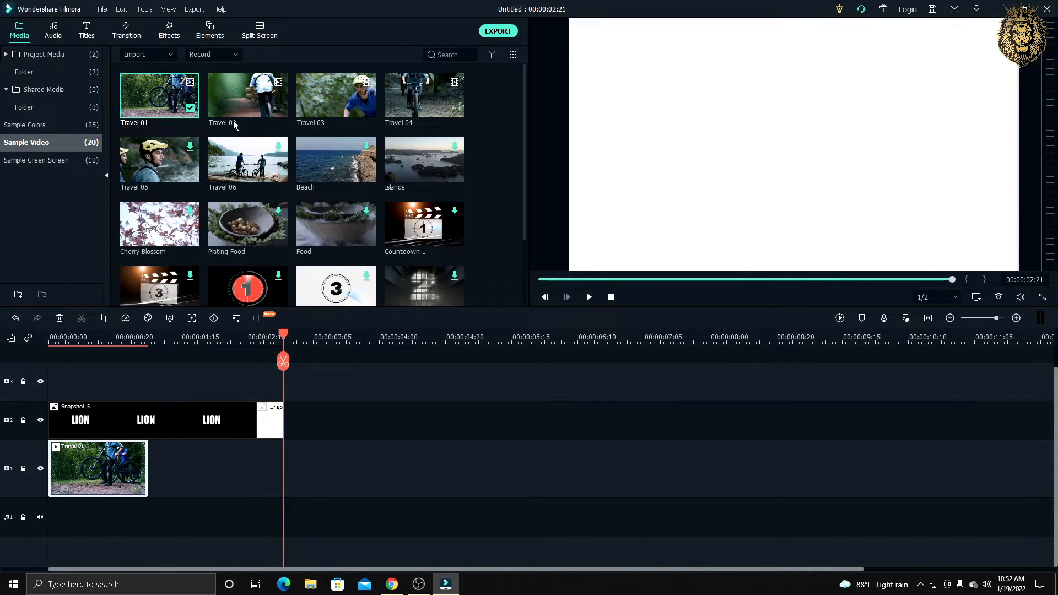
left_click_drag(233, 124, 151, 479)
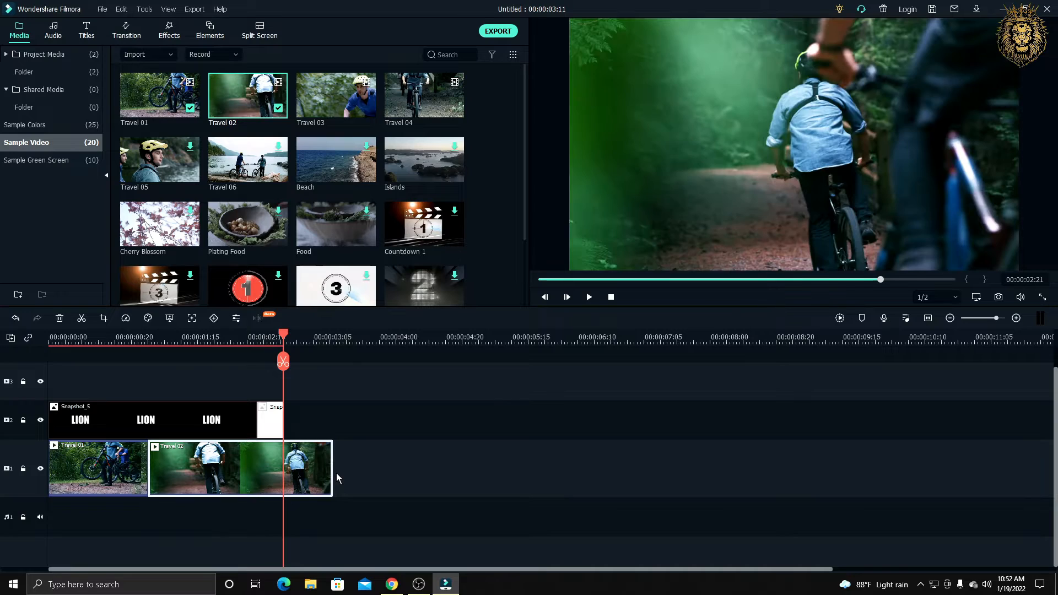
Trim the end of the Travel 02 clip to 00:00:02:21, level with the end of the snapshot clips.
left_click_drag(332, 473, 282, 475)
left_click(293, 467)
left_click_drag(283, 368, 3, 354)
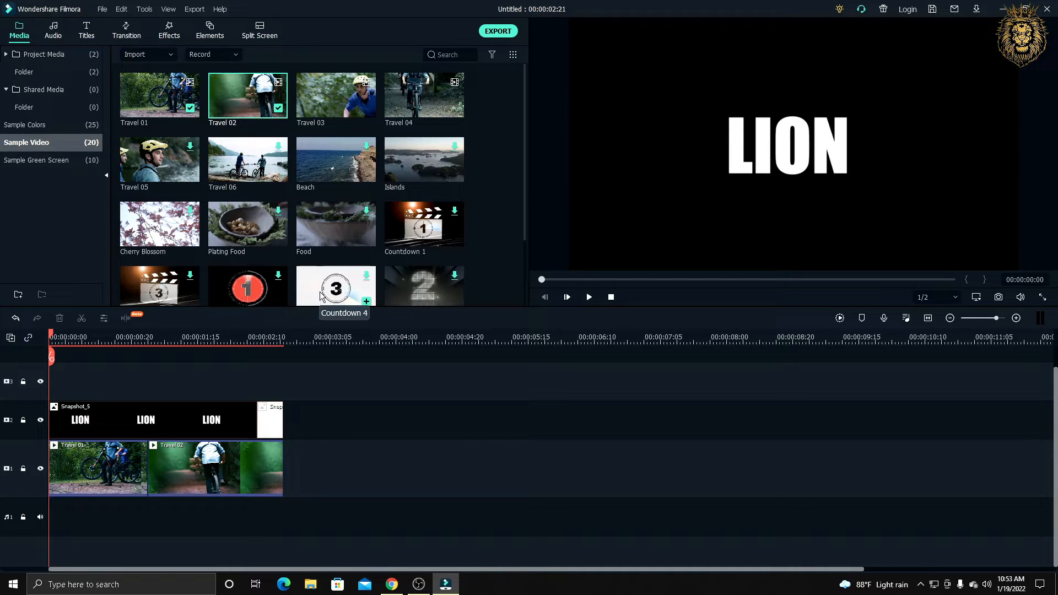
Set the blending mode of the first LION snapshot clip to Multiply.
double_click(165, 414)
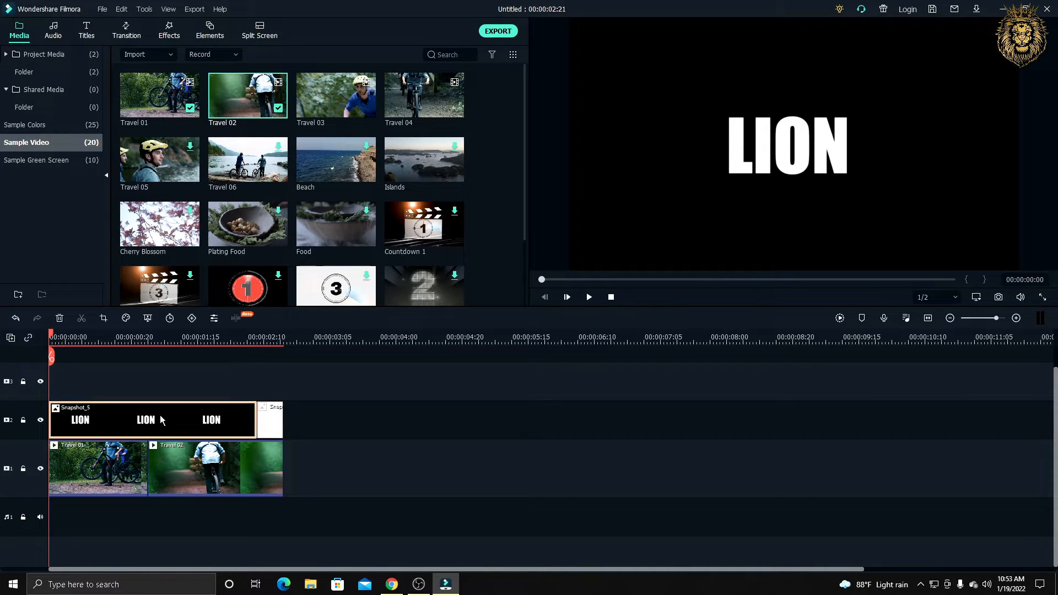
left_click(192, 105)
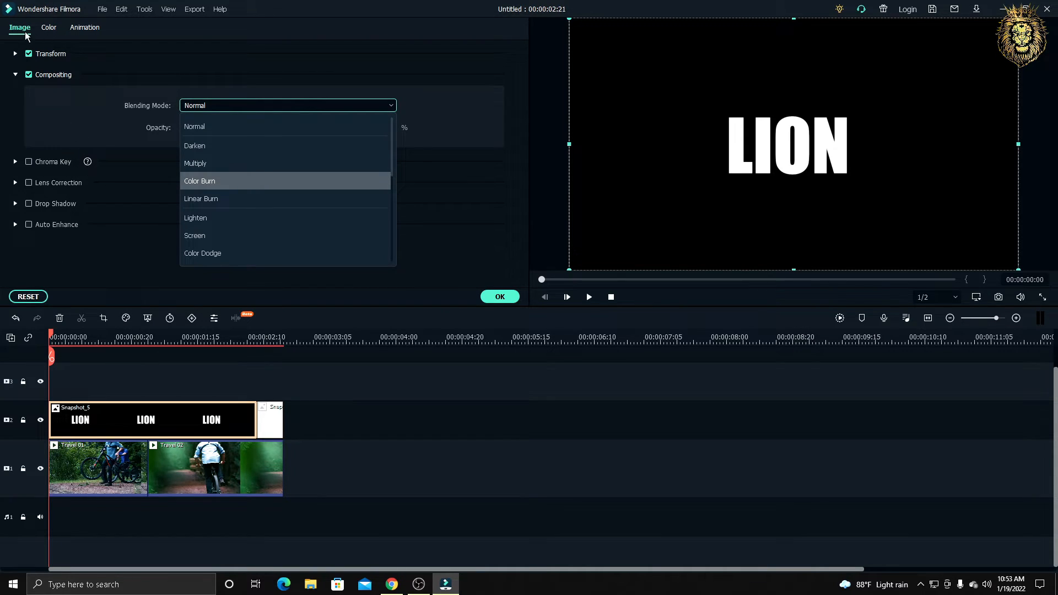
left_click(206, 164)
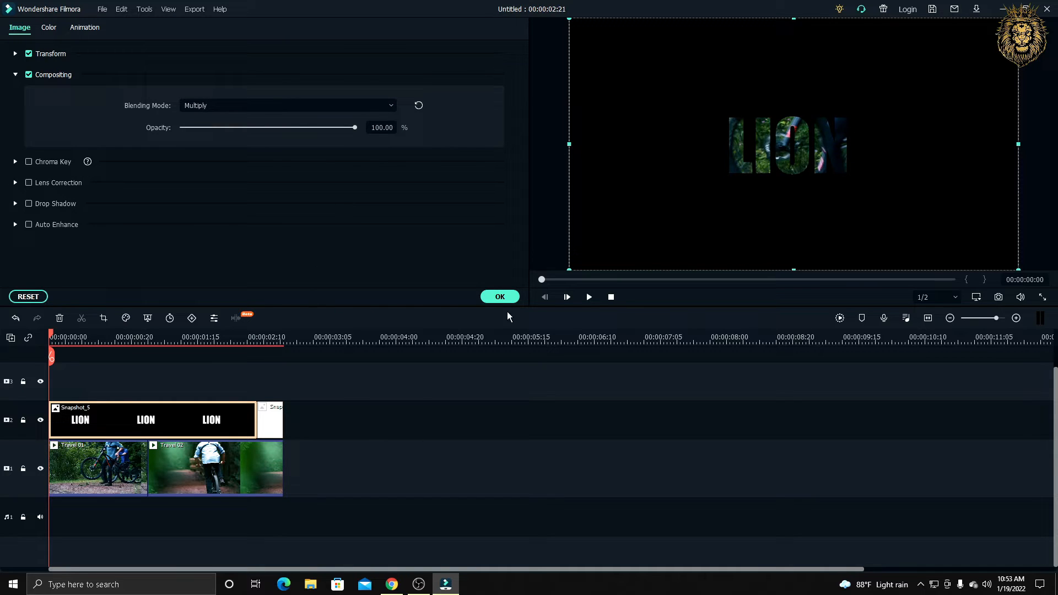
left_click(489, 297)
Set the blending mode of the short white snapshot clip to Multiply as well.
double_click(272, 418)
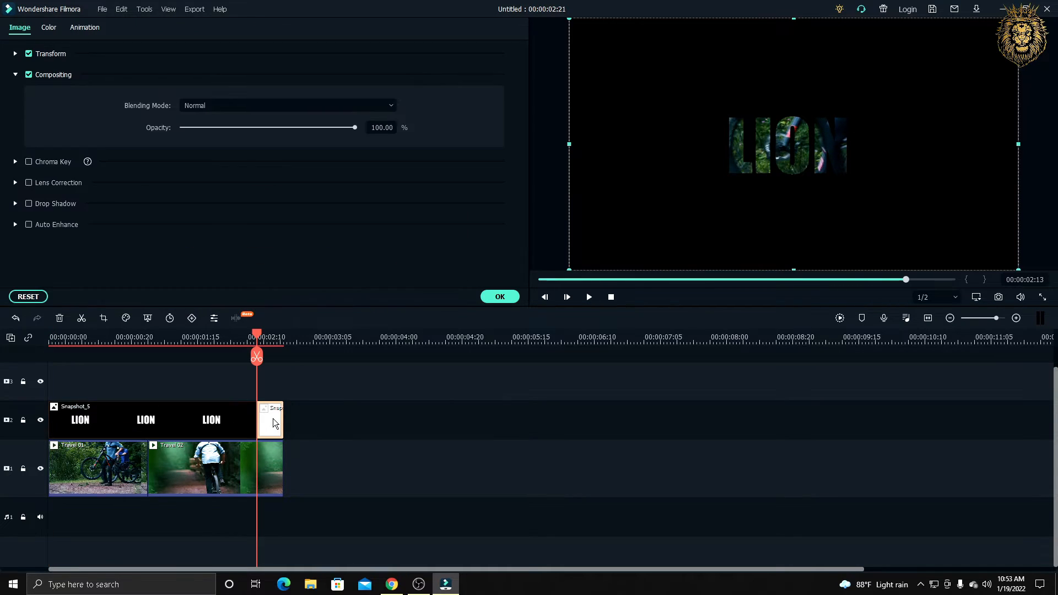
left_click(219, 107)
left_click(213, 163)
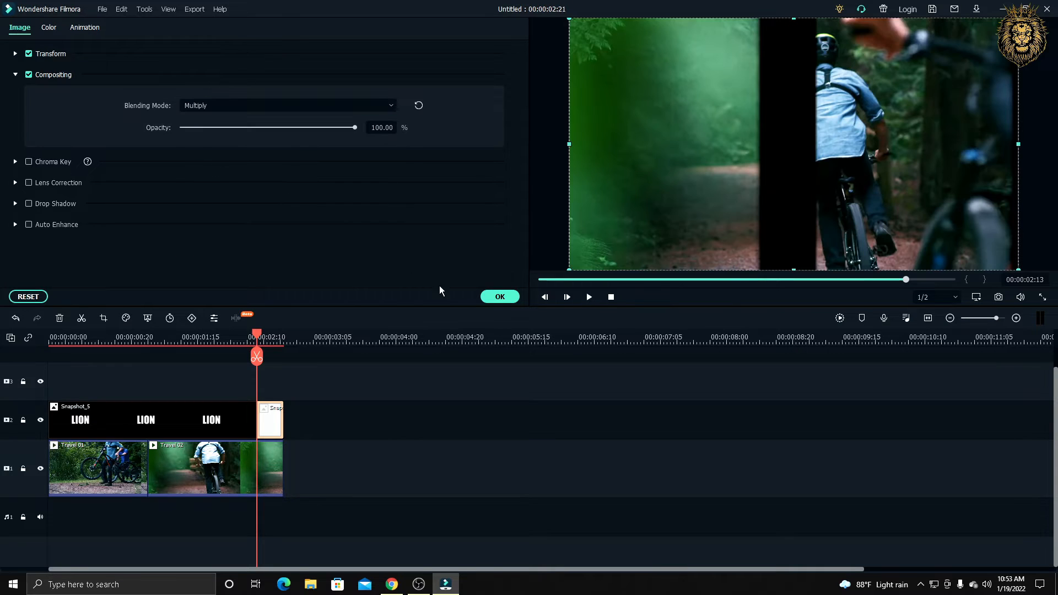
left_click(511, 297)
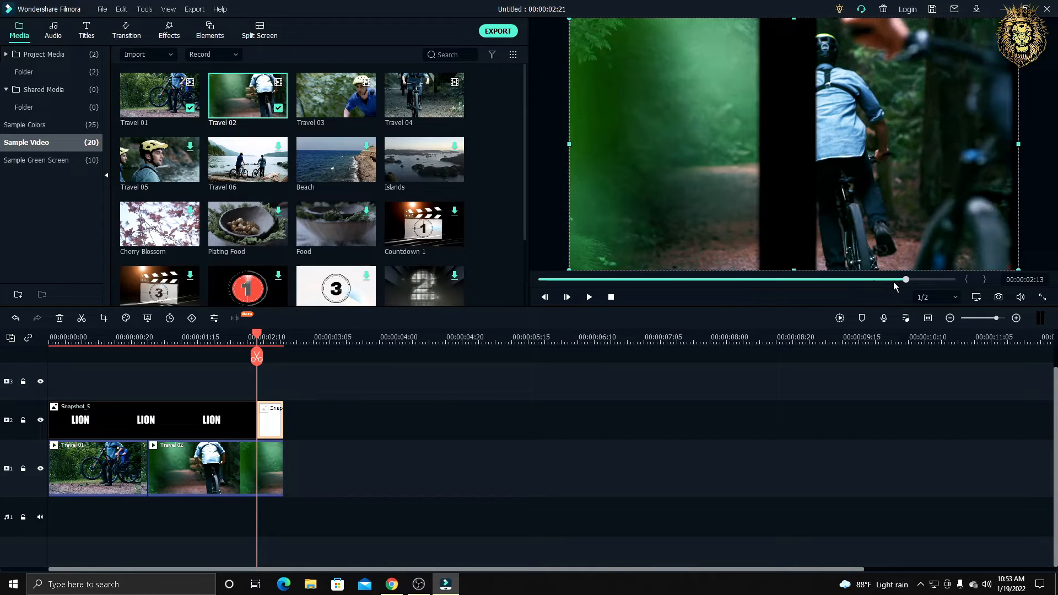
Play the blended sequence from the start of the timeline to check the footage inside the letters.
left_click_drag(906, 279, 1, 249)
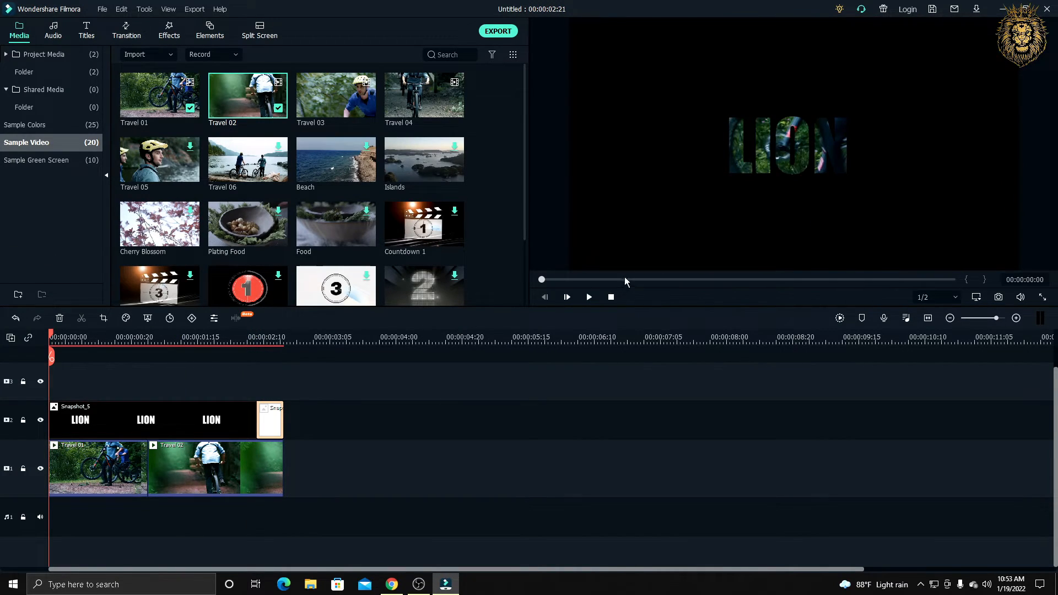
left_click(25, 46)
left_click(589, 297)
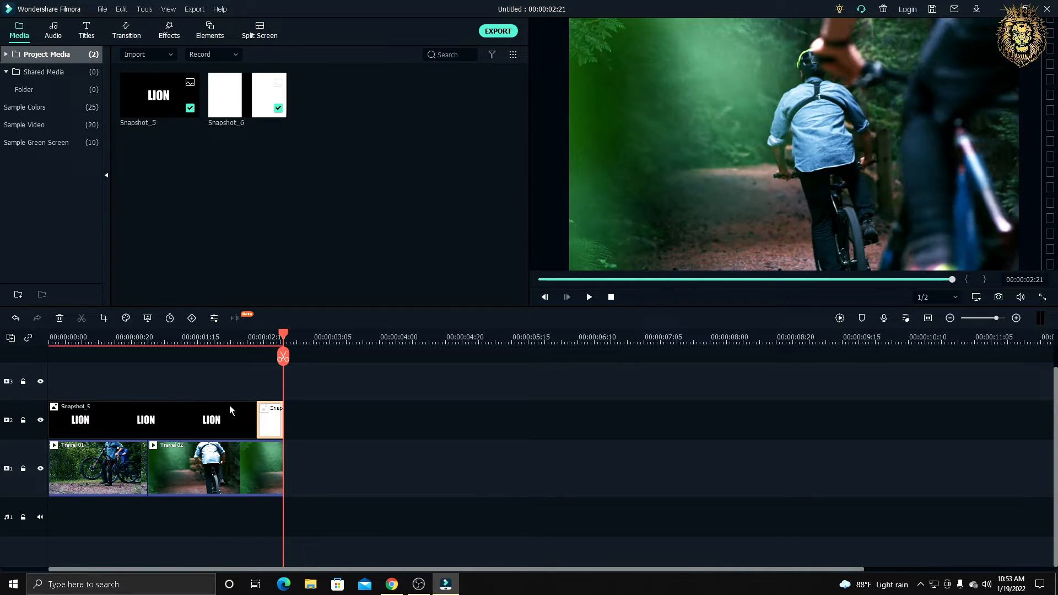
Extend Travel 02 back to its full length and add the sample video Travel 03 directly after it on the first video track.
left_click(281, 467)
left_click_drag(284, 463, 470, 465)
left_click(371, 385)
left_click(50, 339)
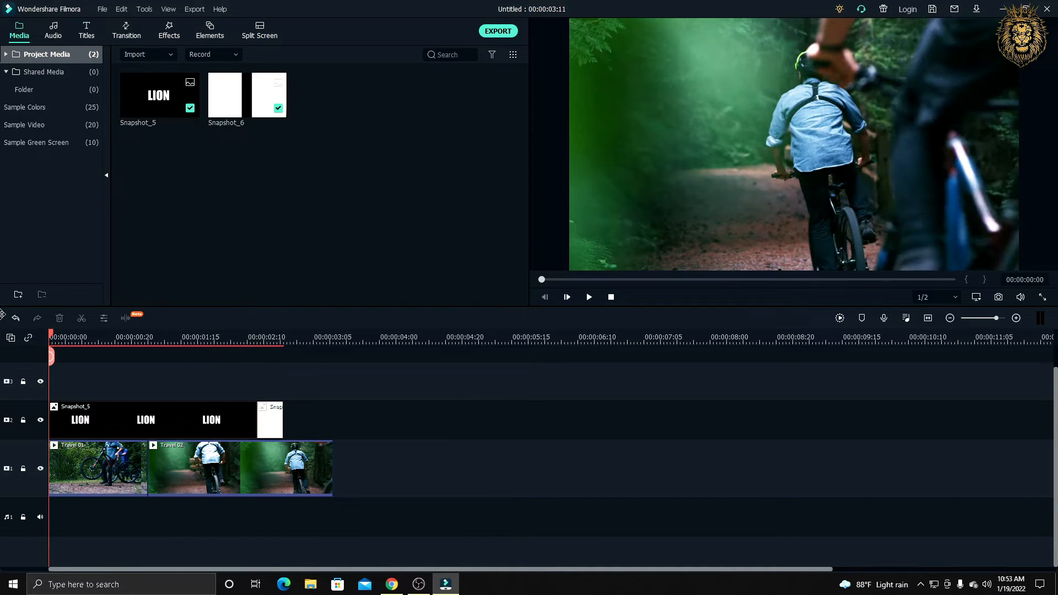
left_click(34, 69)
left_click(37, 55)
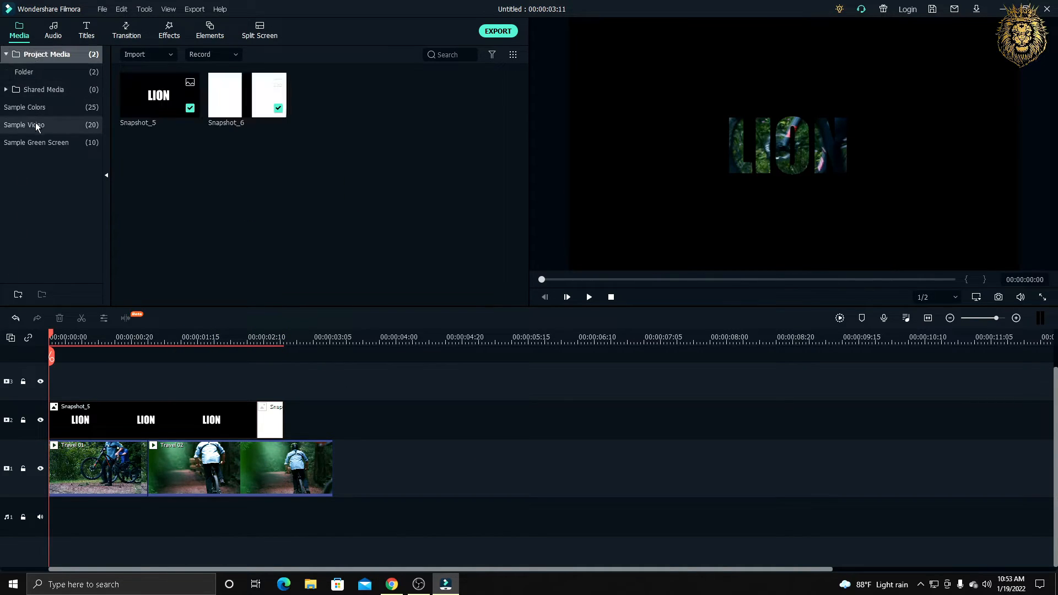
left_click(36, 123)
left_click_drag(337, 96, 342, 479)
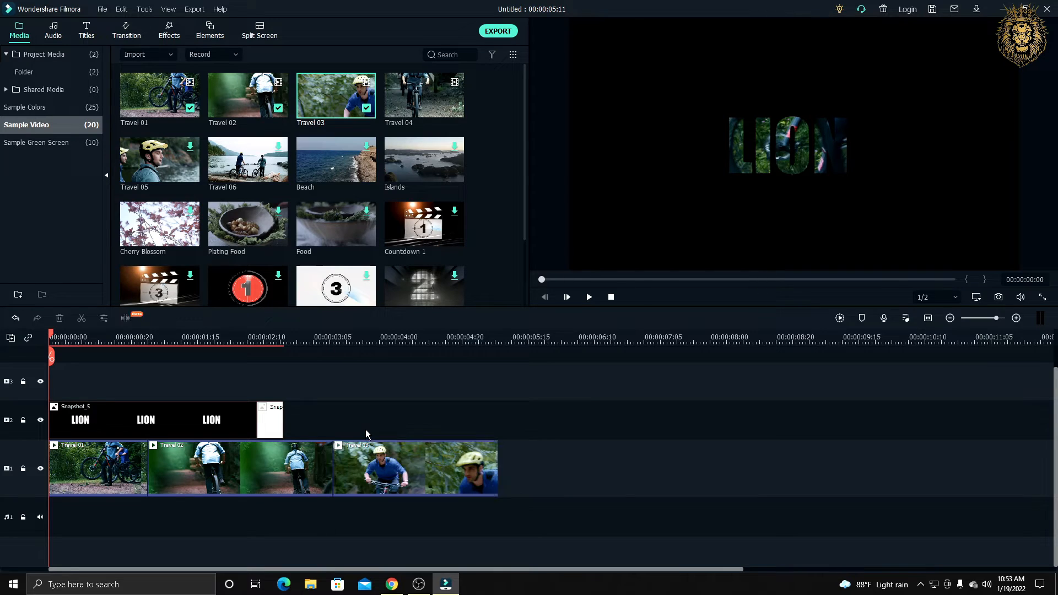
Play the whole sequence including Travel 03, then bring the playhead back to 00:00:01:05 to examine the enlarged LION lettering.
left_click(589, 298)
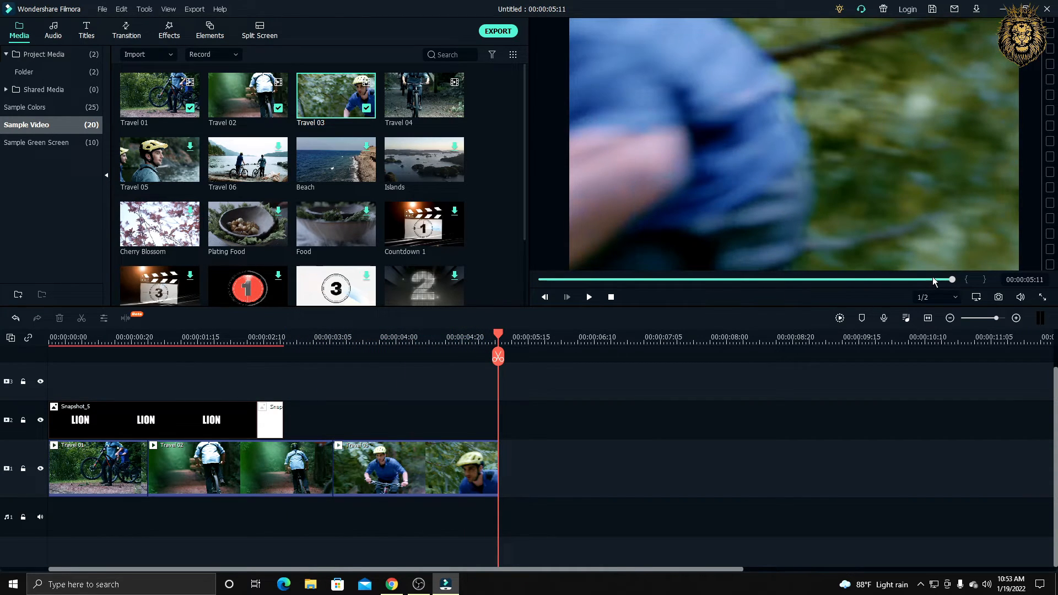
left_click_drag(952, 280, 631, 290)
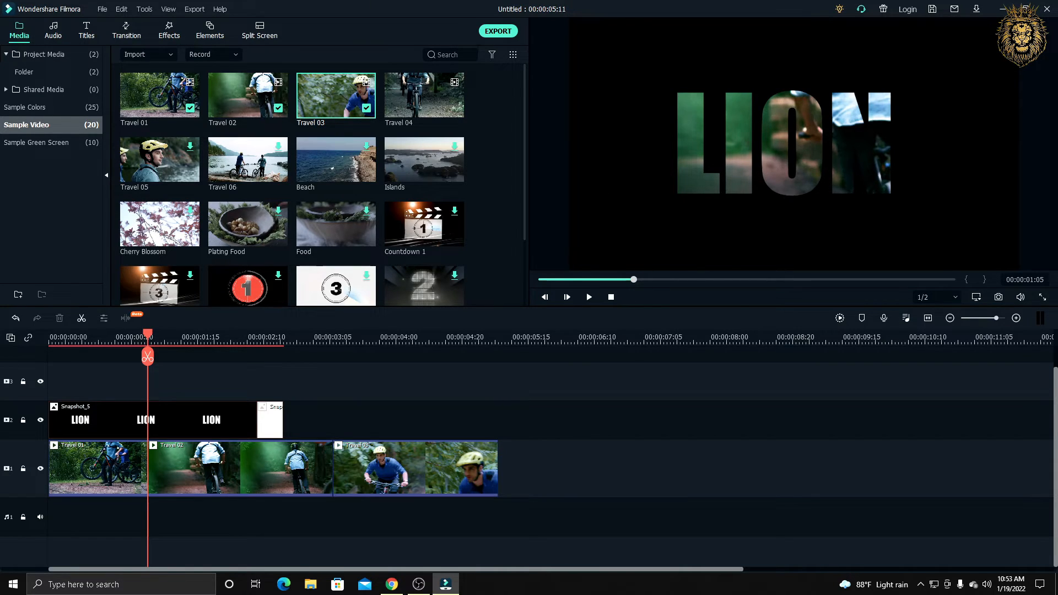
left_click(35, 49)
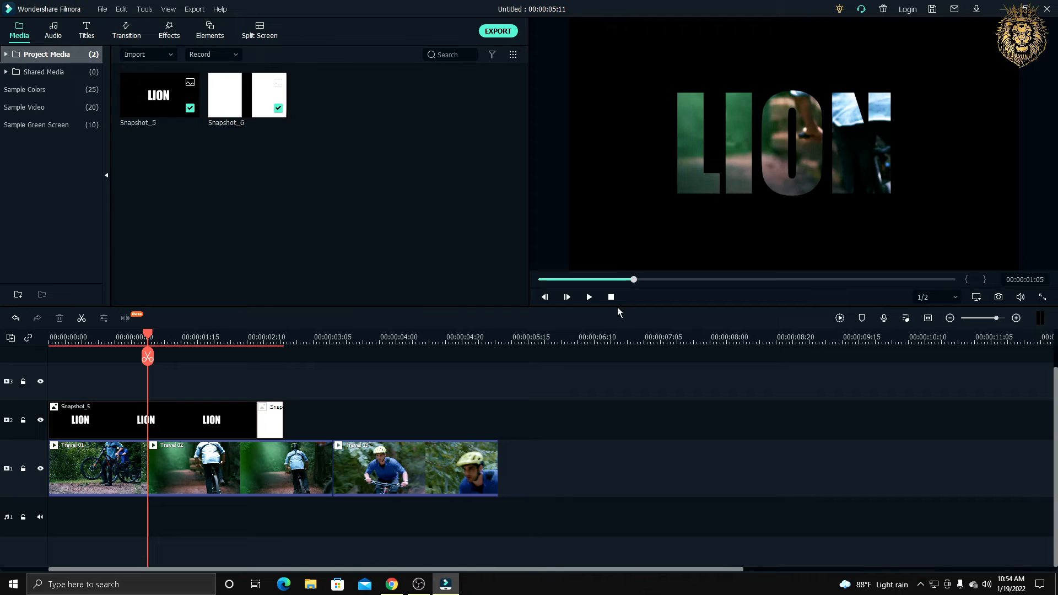